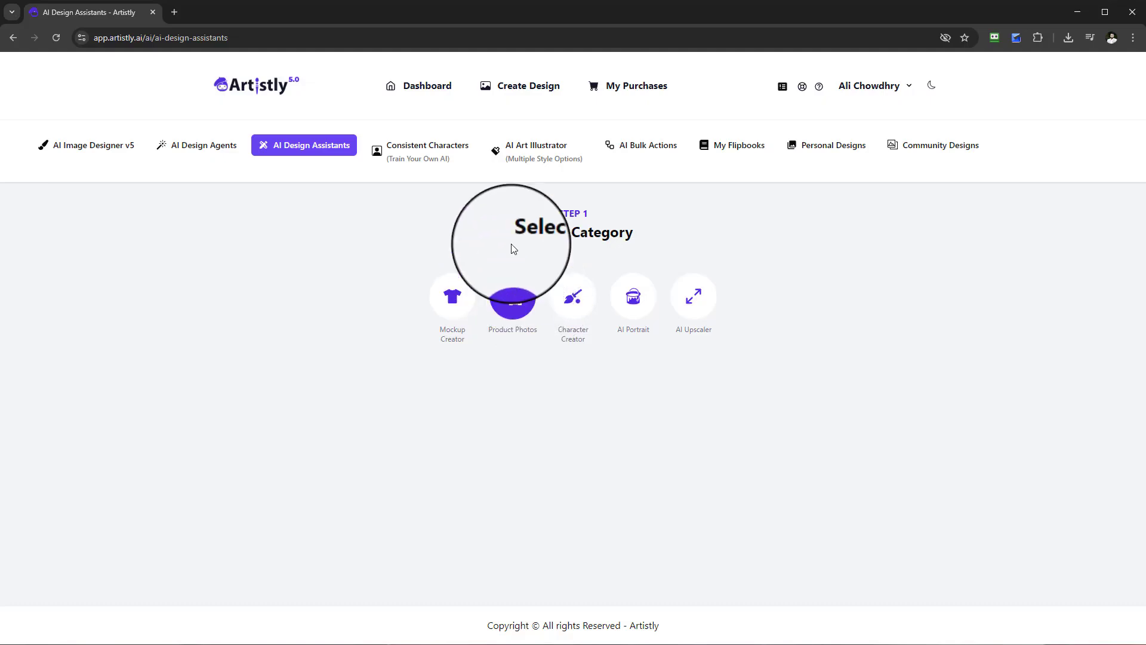
# Open the AI Design Assistants through the Fast AI Image Designer and select the Product Photos category
pyautogui.click(512, 89)
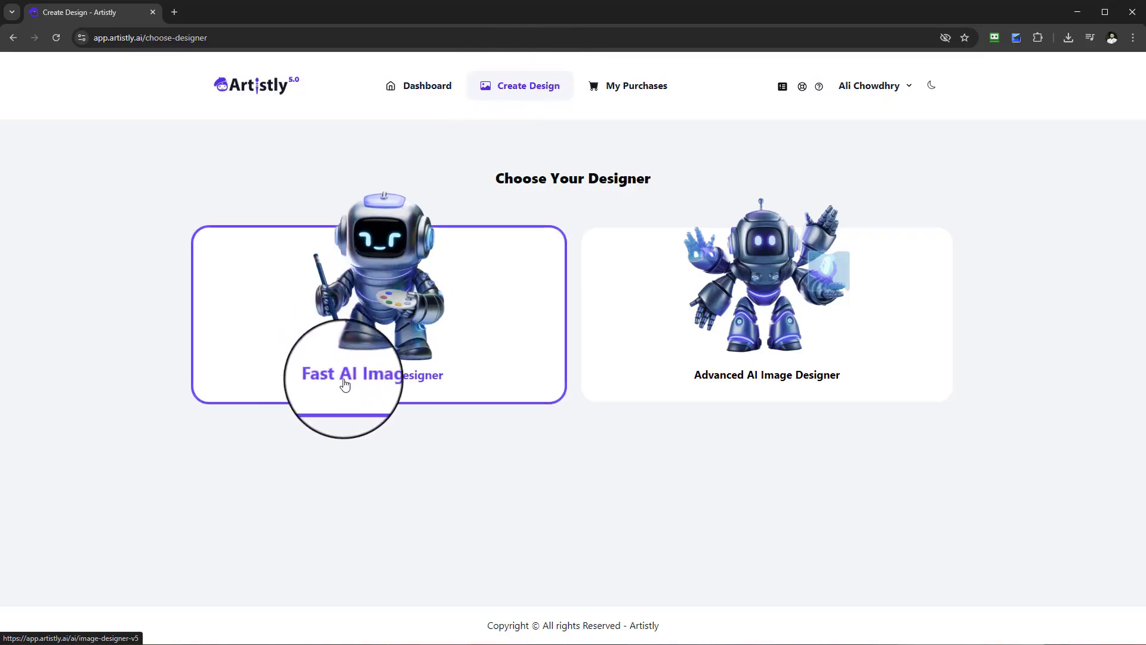
pyautogui.click(415, 386)
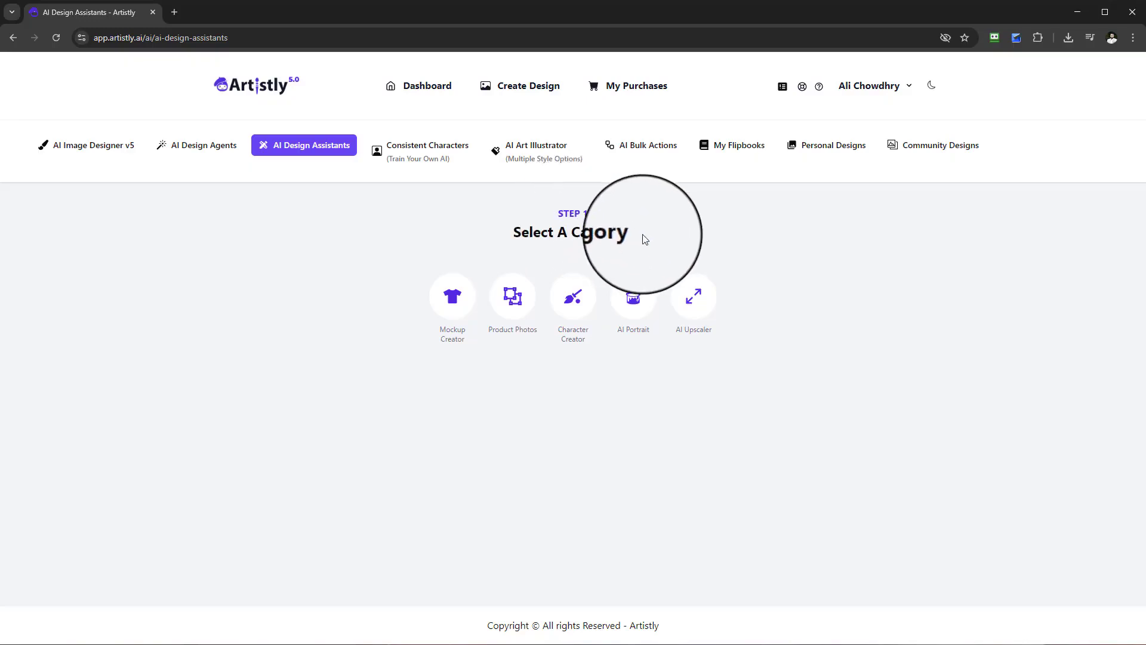
pyautogui.moveTo(644, 239); pyautogui.dragTo(497, 237)
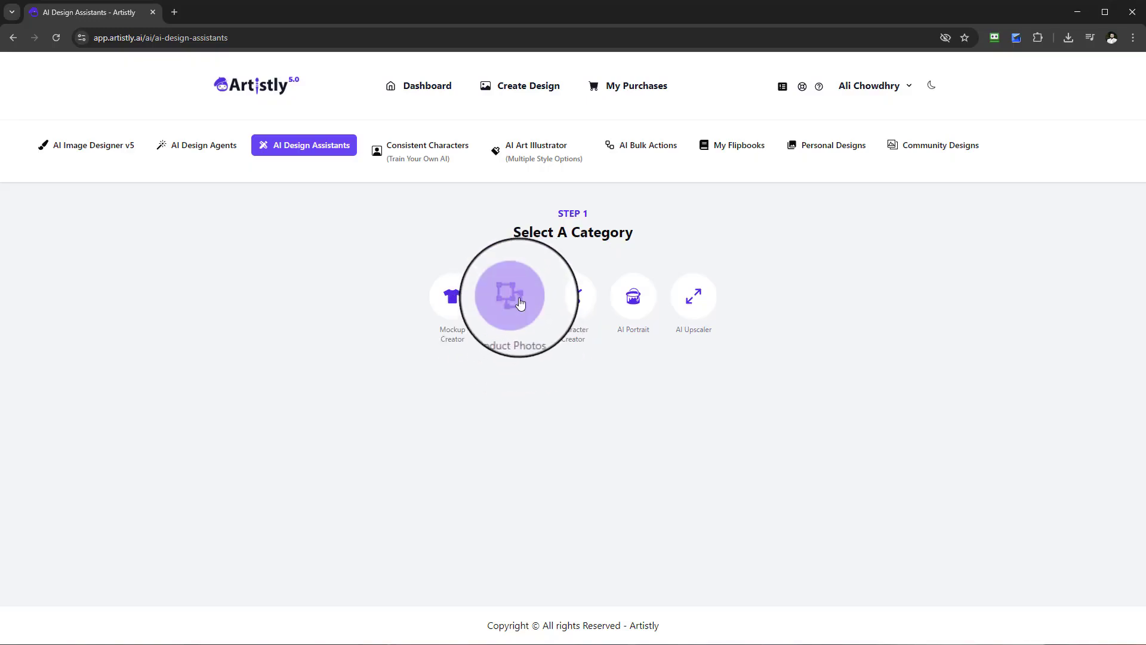
pyautogui.click(519, 303)
pyautogui.scroll(-1, 520, 303)
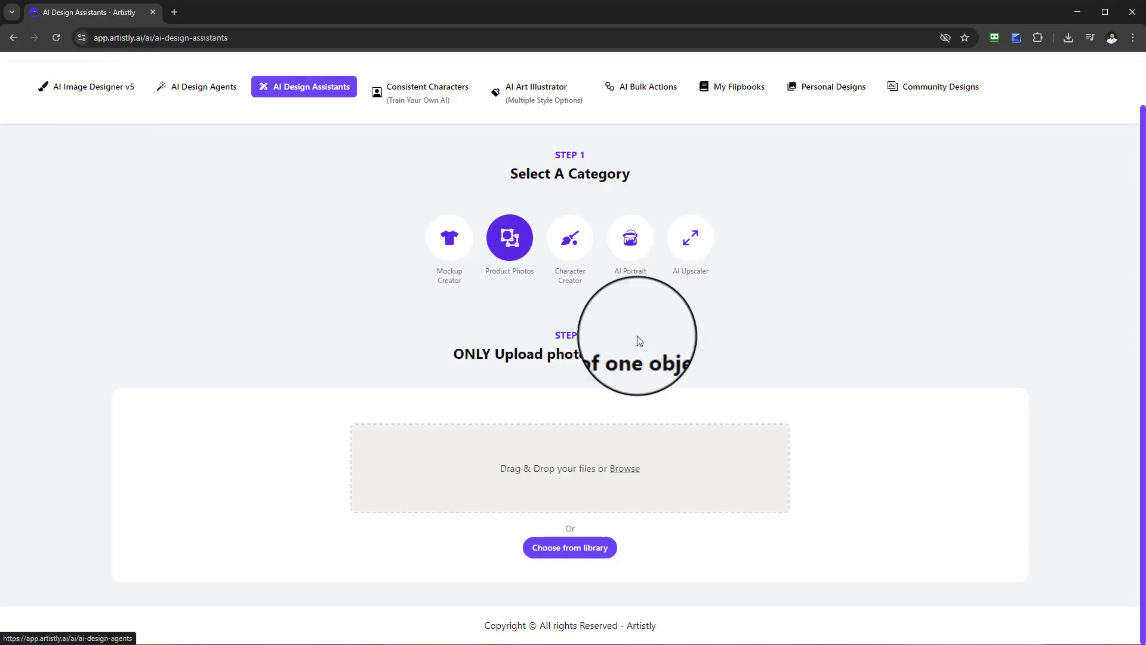
# Select the light grey handbag image from the media library as the product photo
pyautogui.click(572, 548)
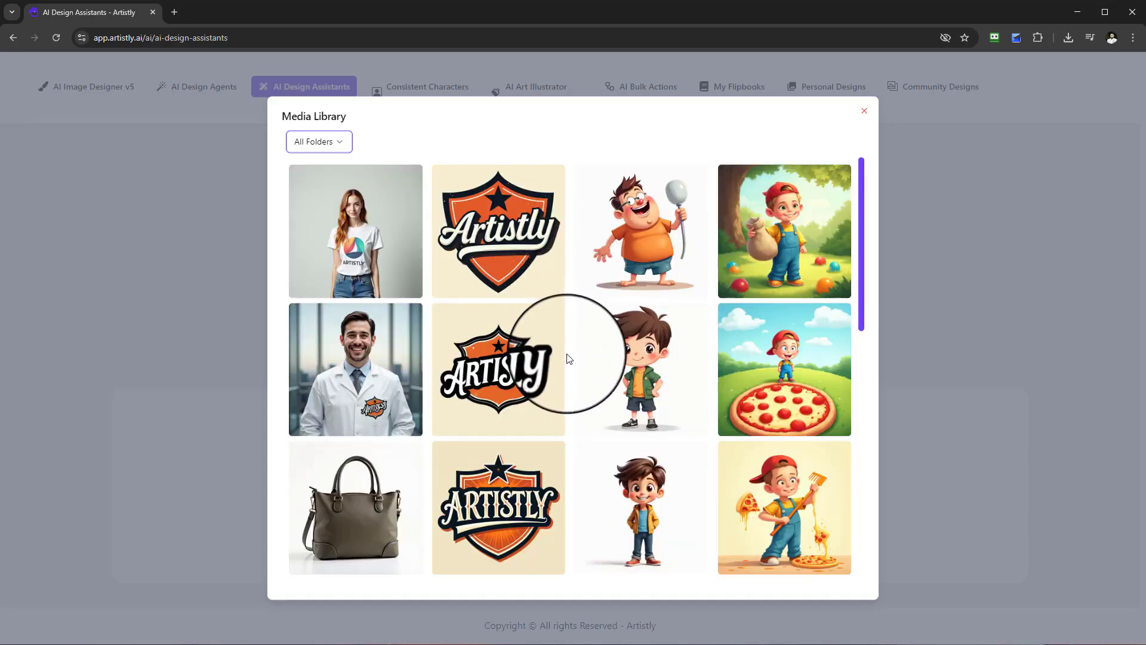
pyautogui.scroll(-8, 567, 359)
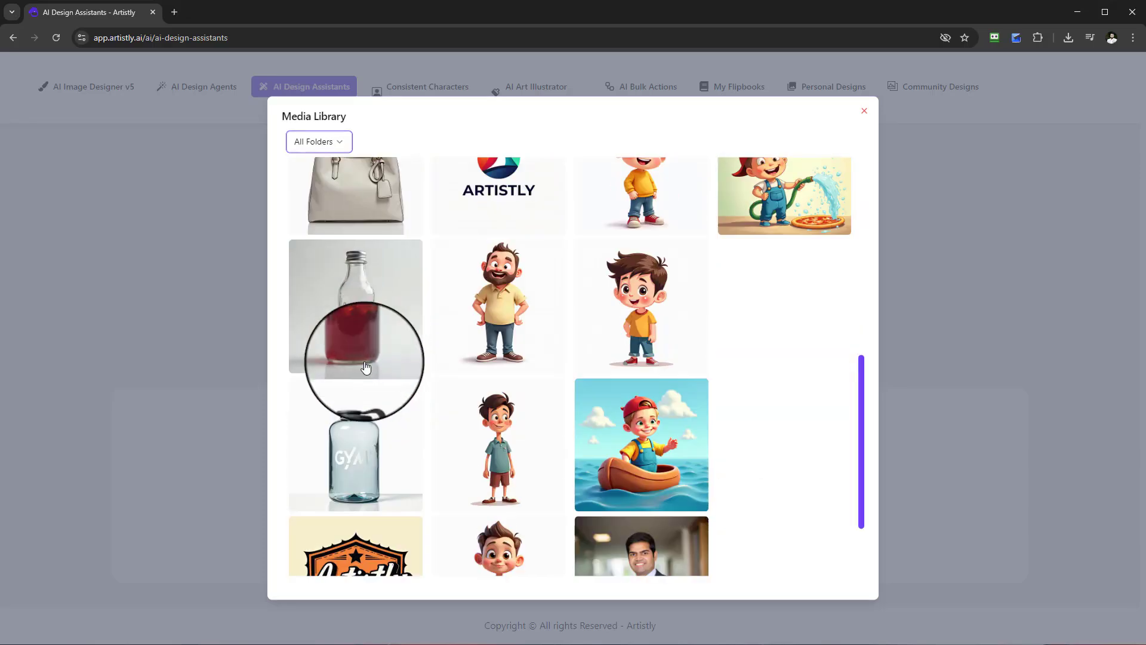
pyautogui.scroll(-2, 363, 372)
pyautogui.scroll(3, 370, 374)
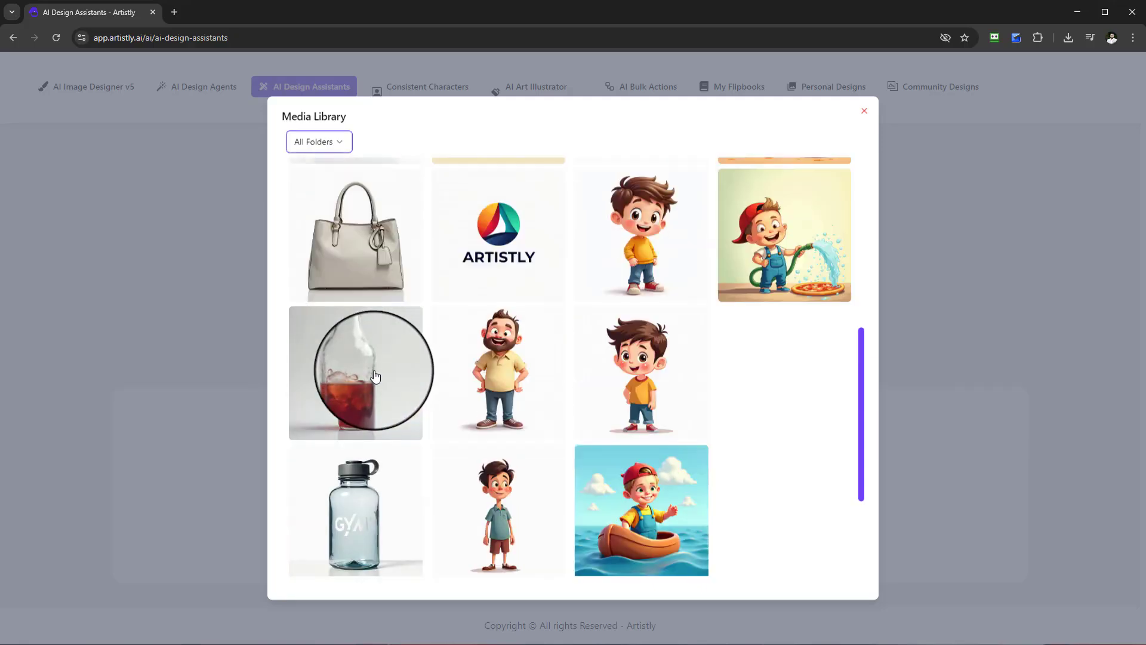
pyautogui.scroll(2, 373, 367)
pyautogui.scroll(-1, 334, 311)
pyautogui.scroll(-1, 418, 350)
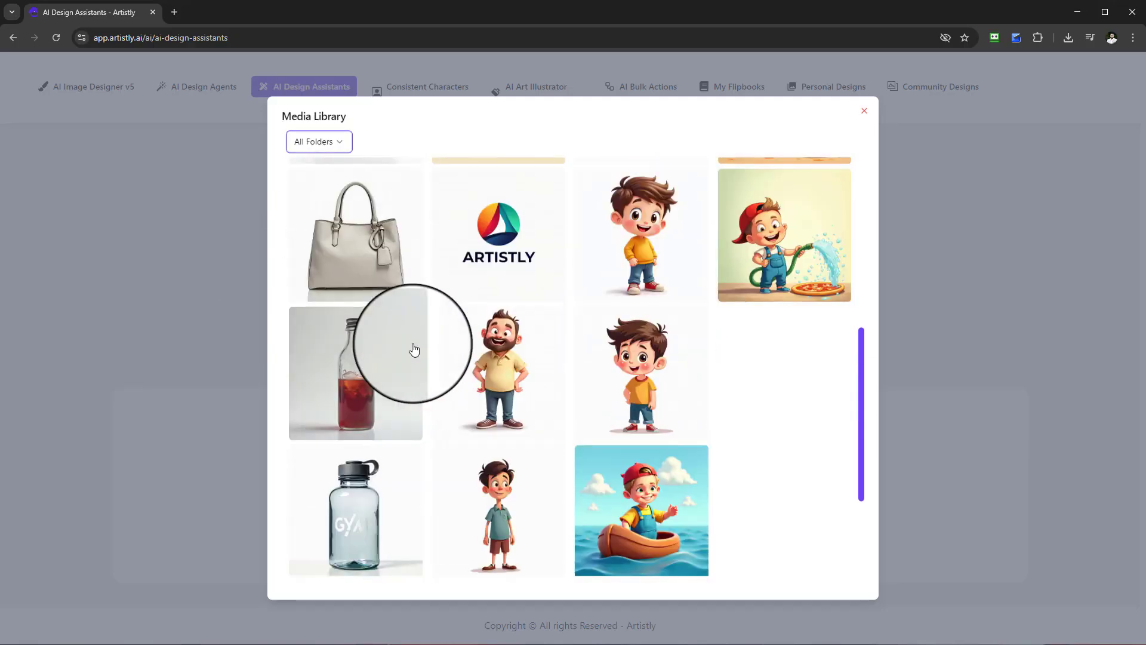
pyautogui.scroll(1, 418, 349)
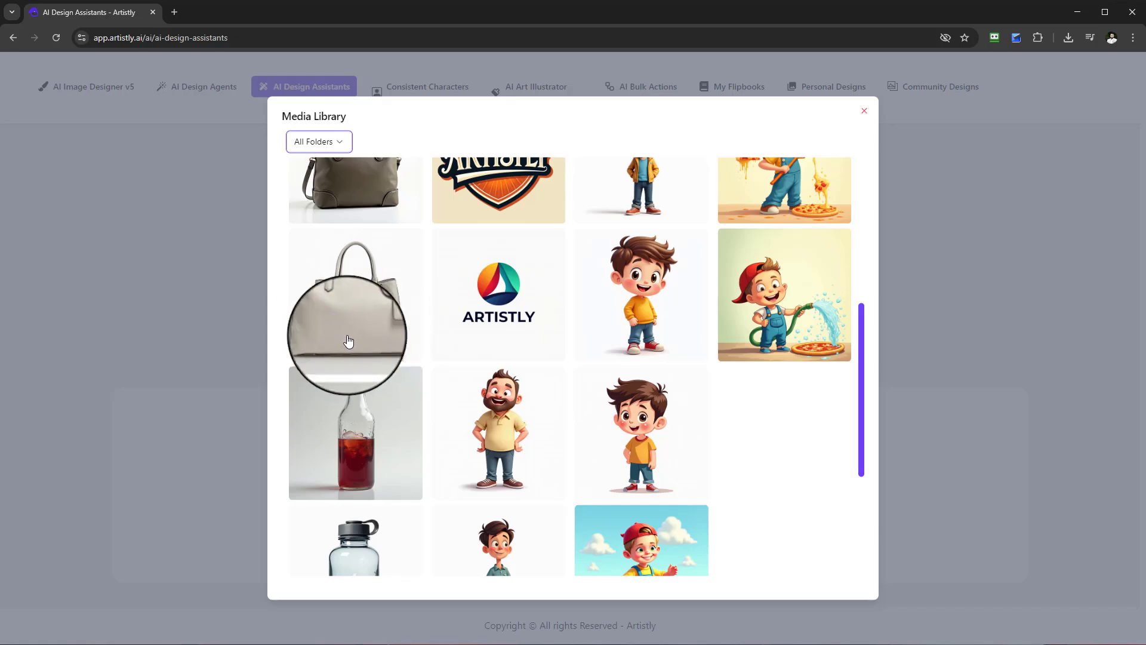
pyautogui.scroll(1, 350, 346)
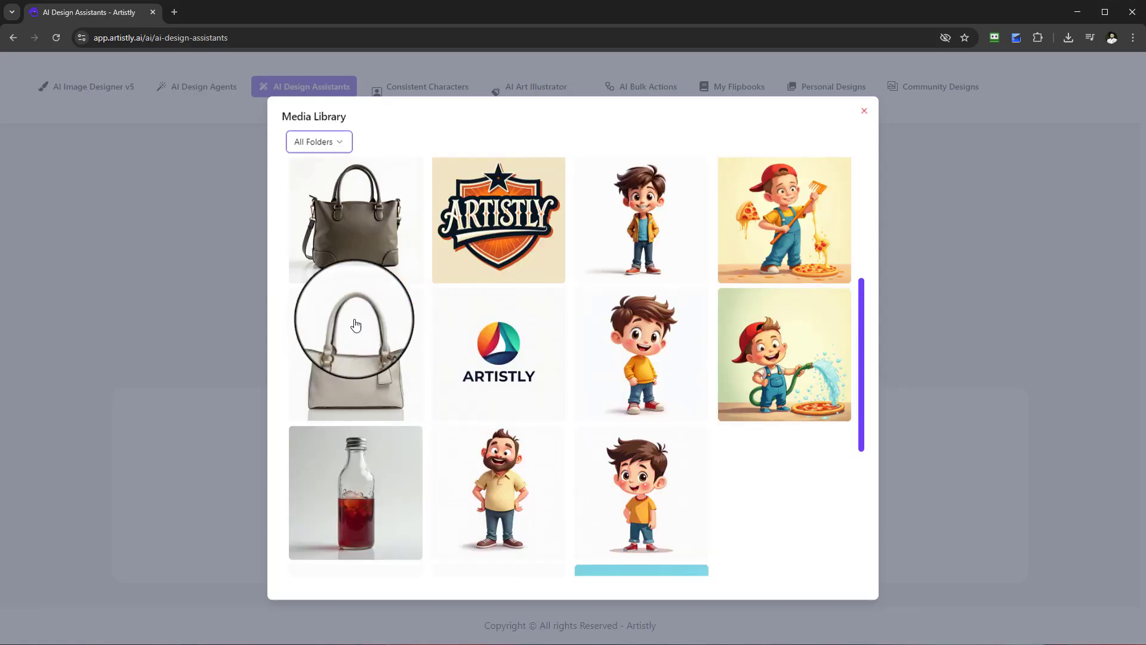
pyautogui.click(358, 368)
# Enter "the bag to be placed on the kitchen table" as the placement prompt and generate the image
pyautogui.scroll(-1, 389, 388)
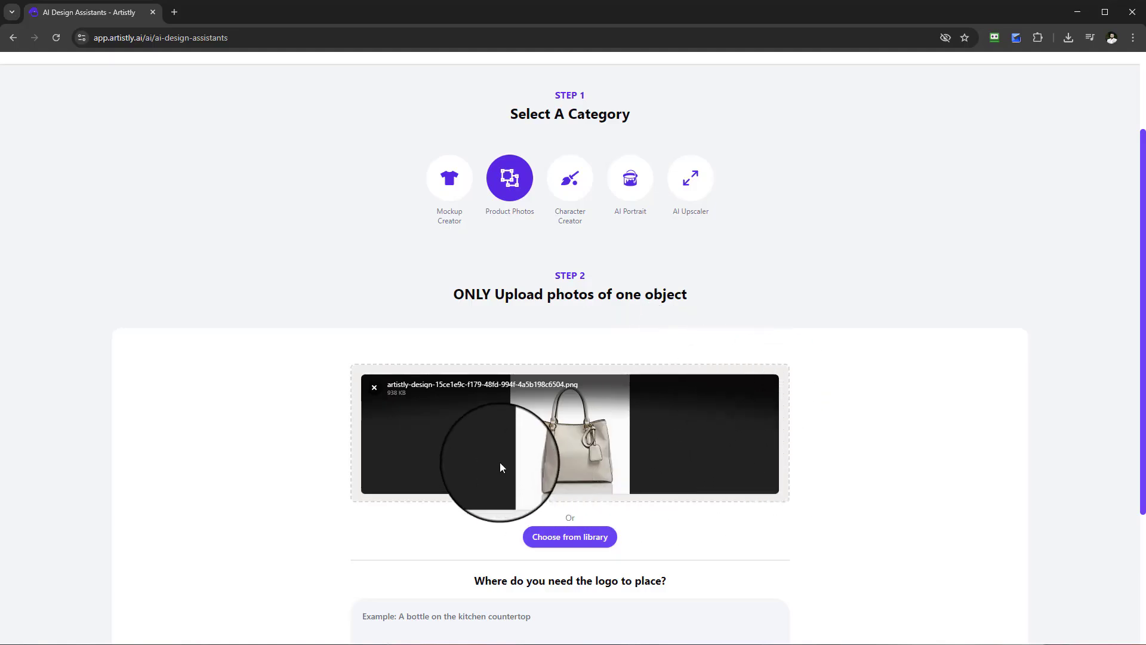
pyautogui.scroll(-2, 500, 463)
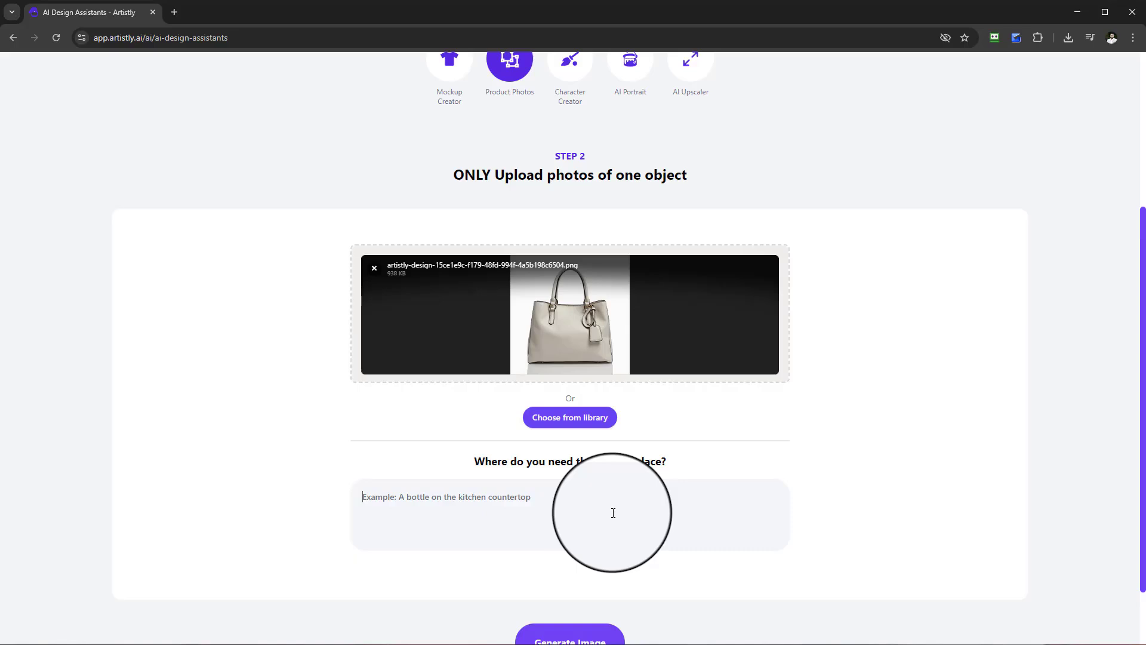
pyautogui.scroll(2, 647, 502)
pyautogui.scroll(-2, 649, 499)
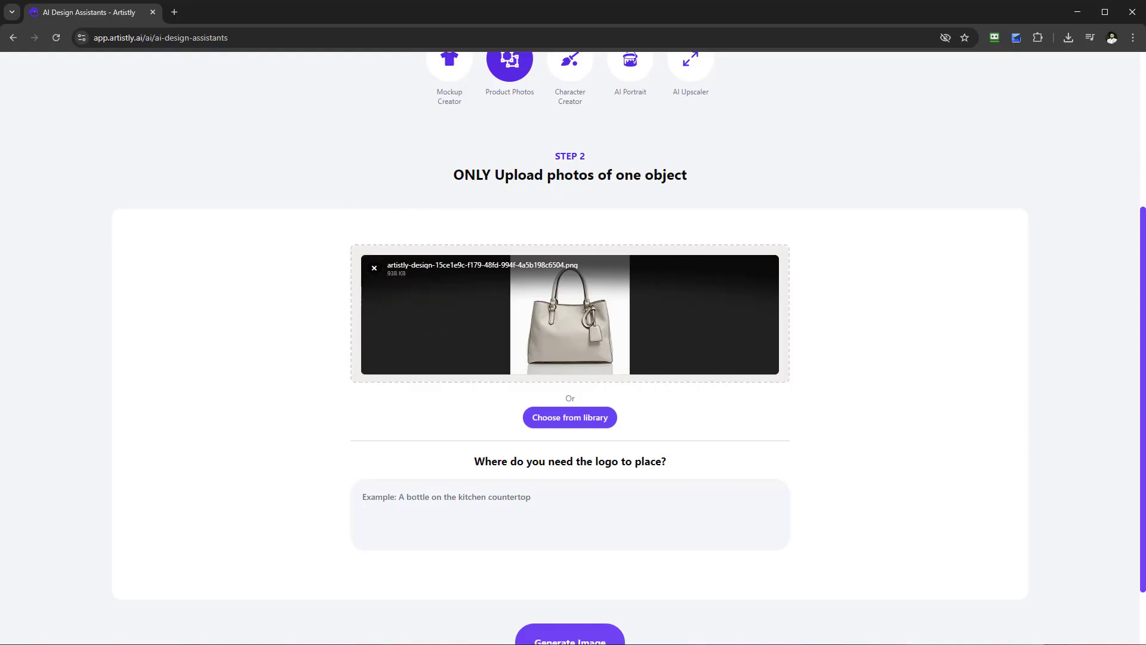
pyautogui.scroll(-2, 1069, 371)
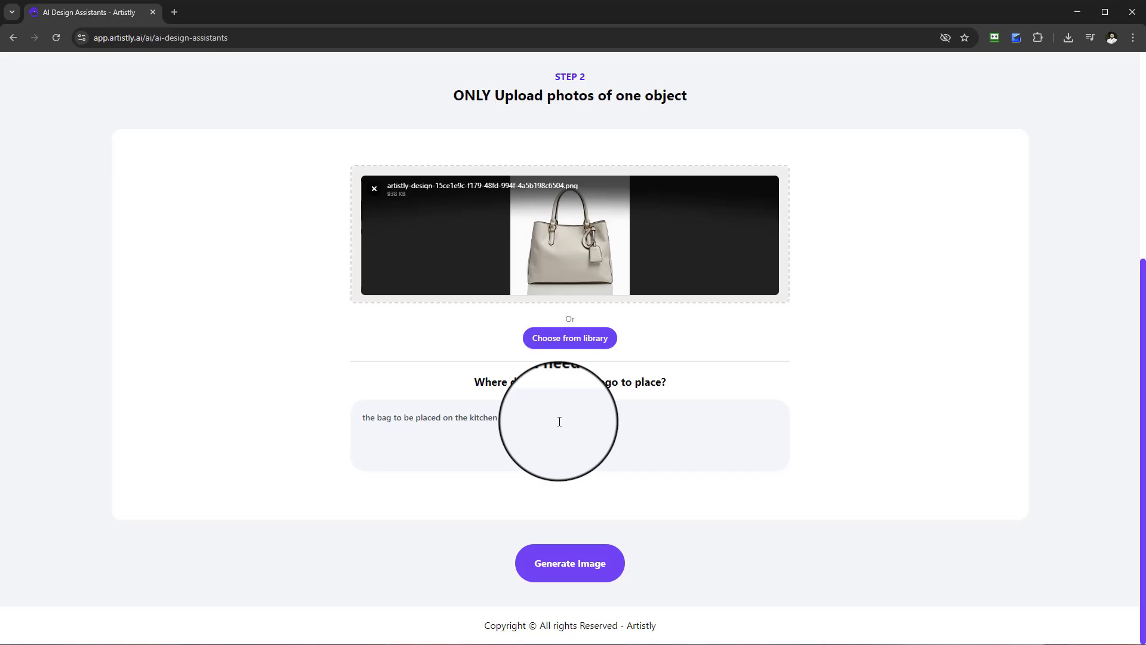
pyautogui.click(557, 563)
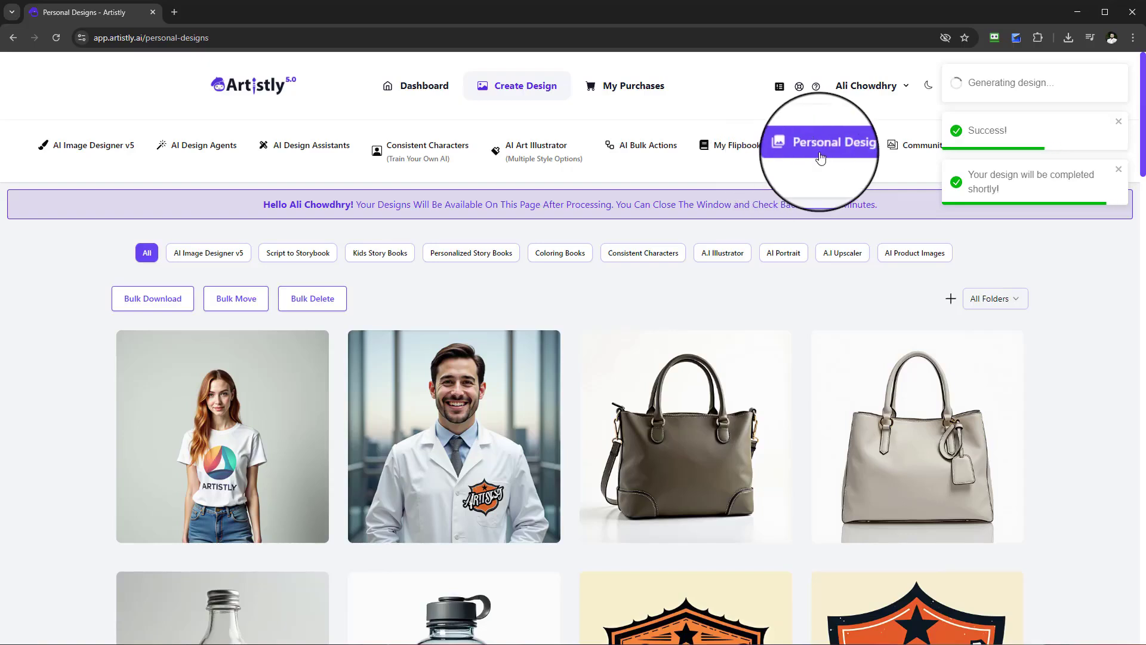
# View the details of the generated handbag image in Personal Designs, close them and look through the gallery
pyautogui.click(850, 156)
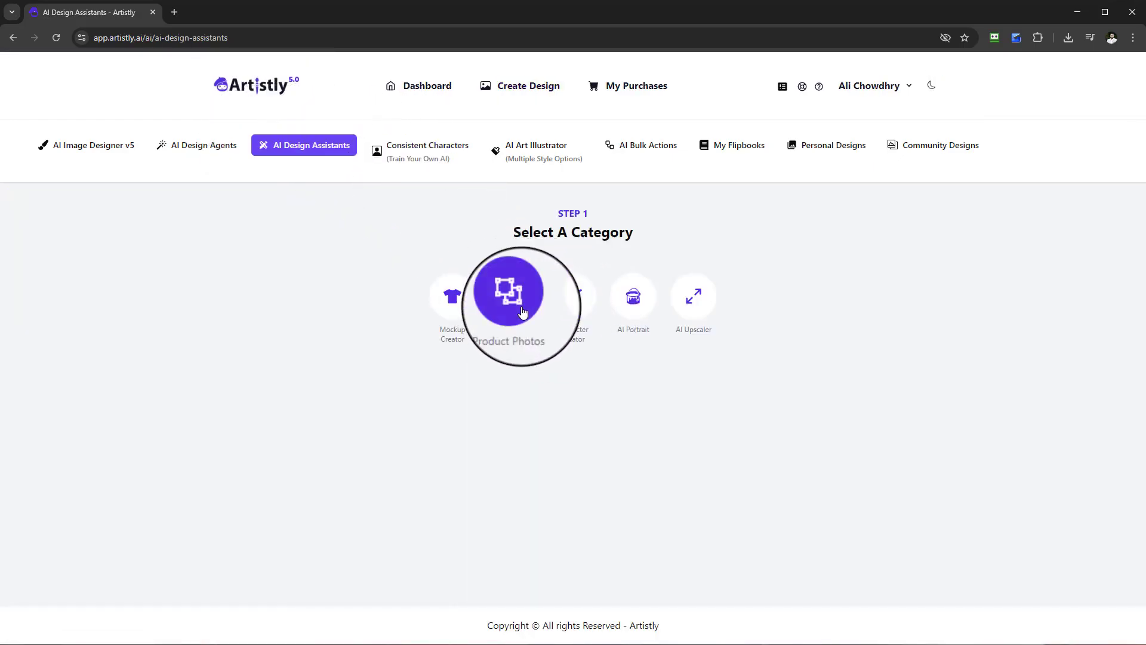
pyautogui.click(522, 311)
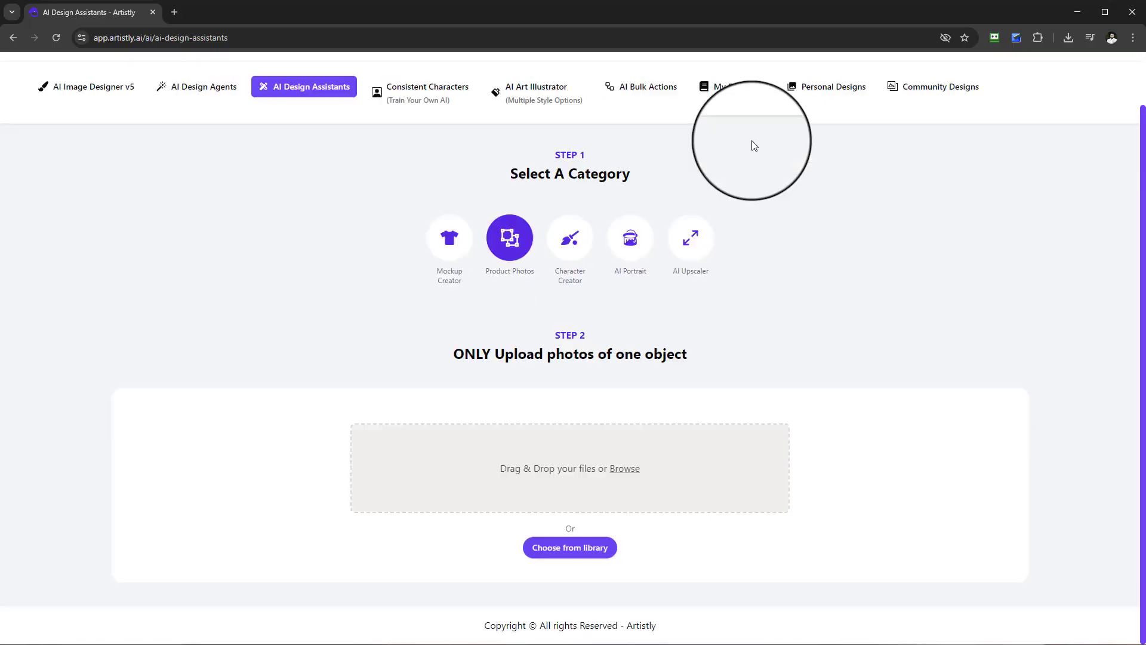
pyautogui.click(815, 89)
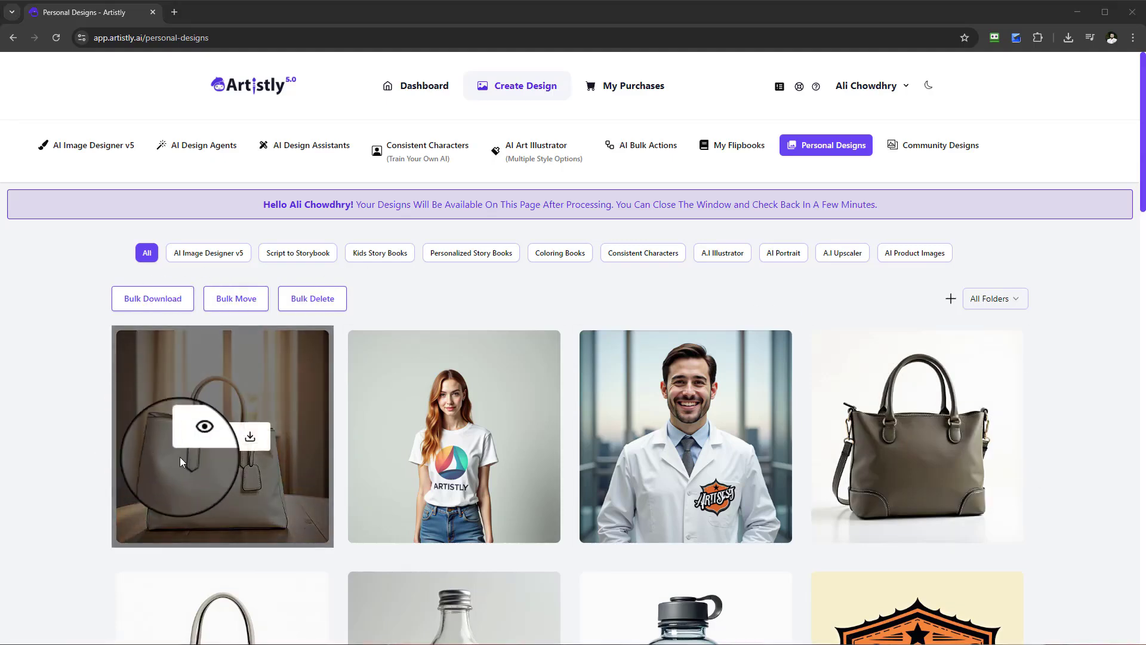
pyautogui.click(196, 439)
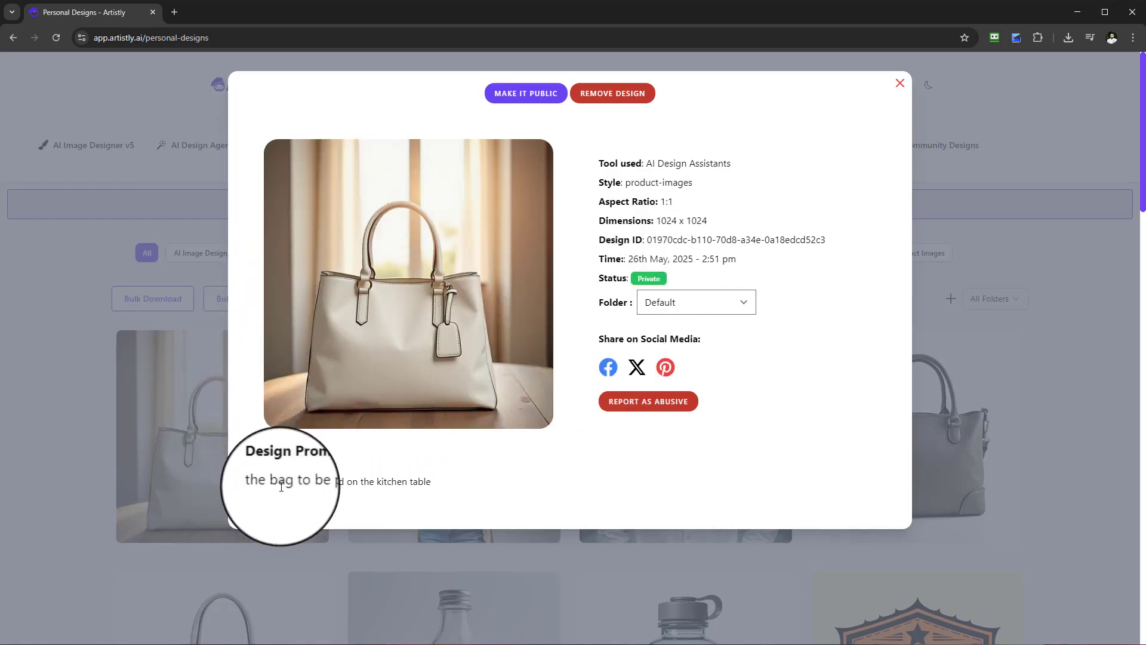
pyautogui.click(901, 86)
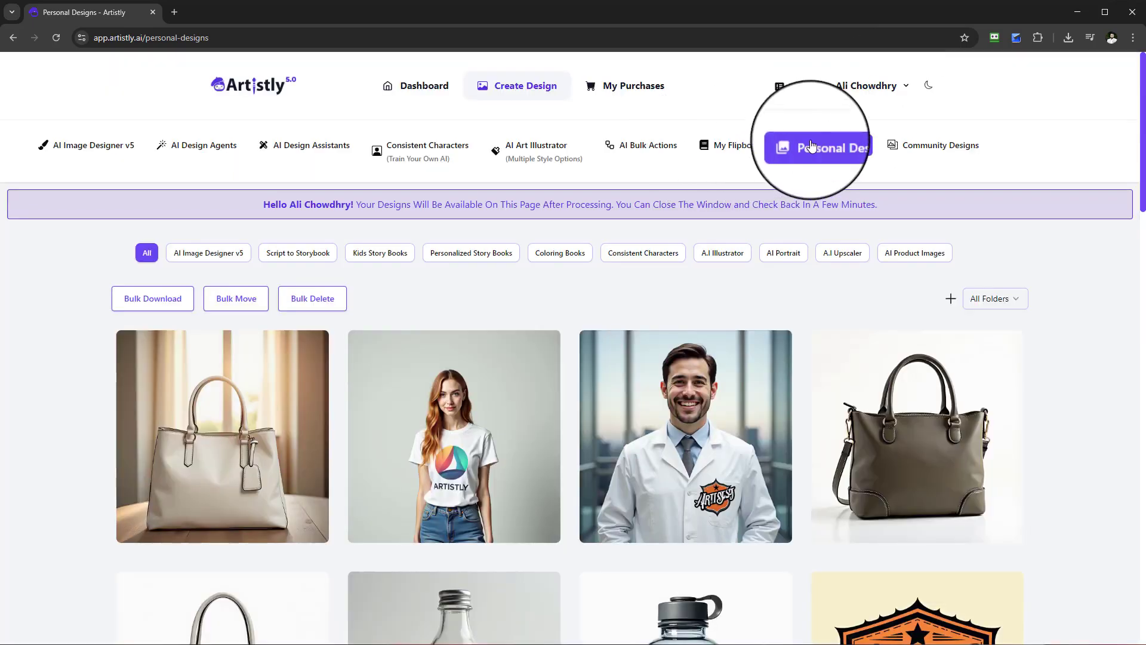
pyautogui.scroll(-2, 718, 306)
pyautogui.scroll(-1, 679, 321)
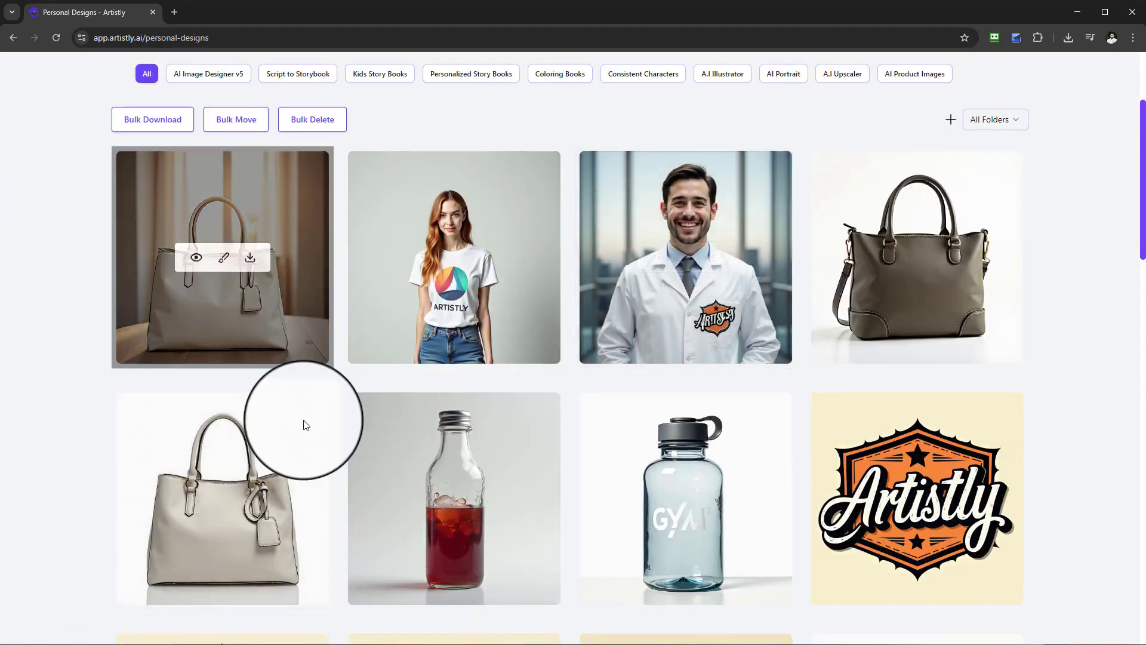
pyautogui.scroll(3, 285, 309)
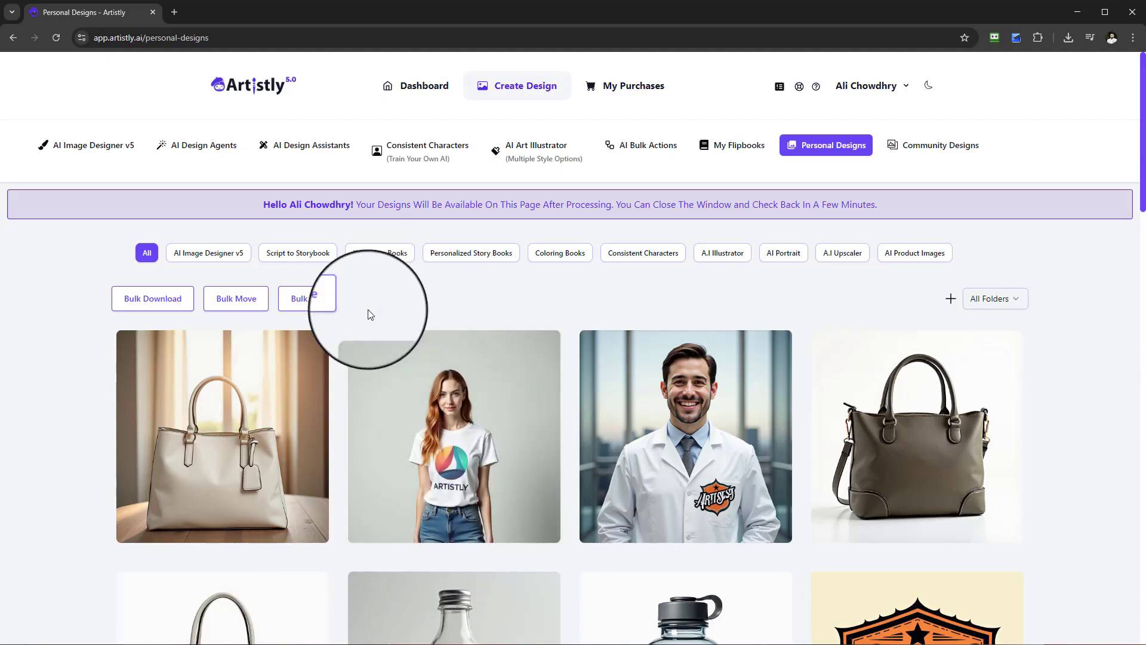
# Start another Product Photos design using the bottle of red drink from the media library
pyautogui.click(281, 152)
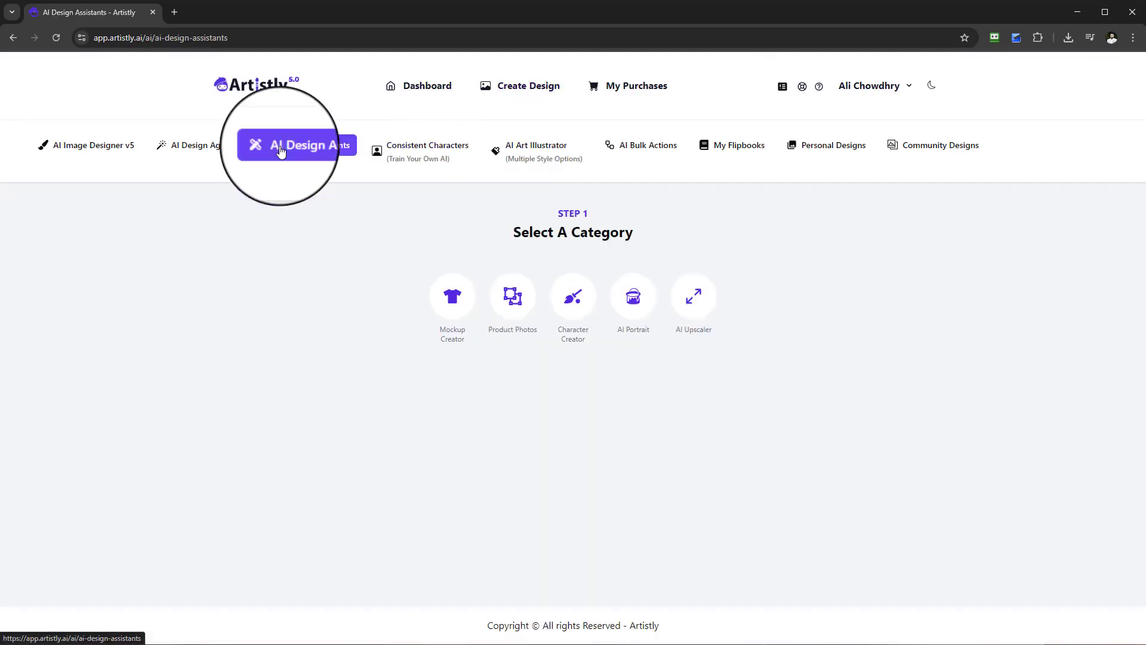
pyautogui.click(511, 299)
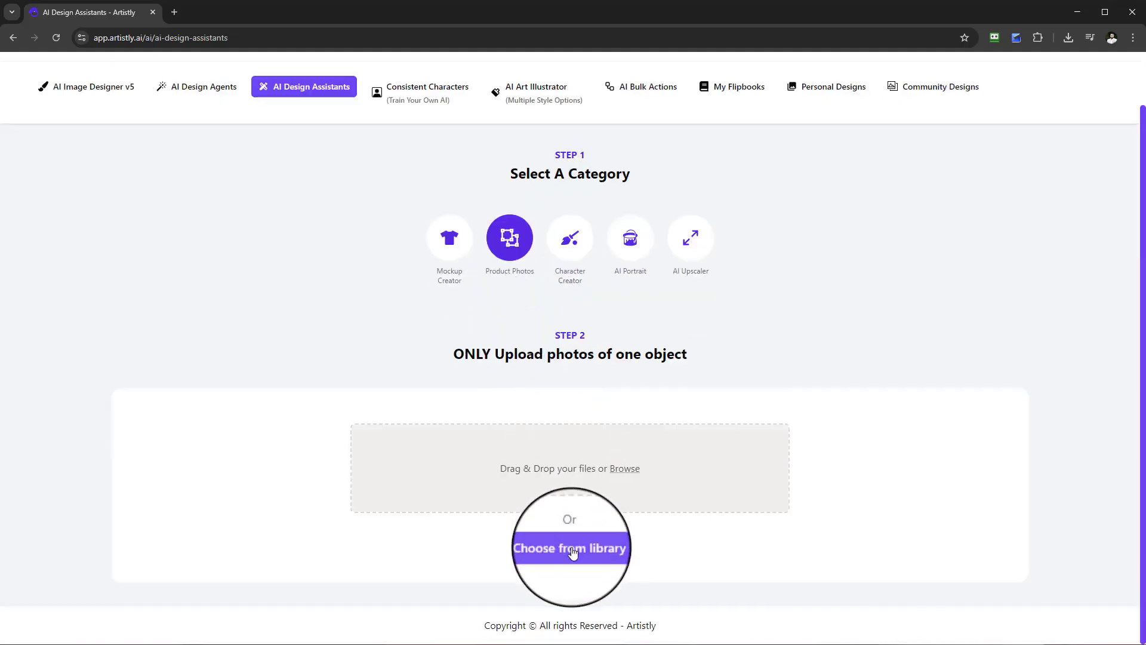
pyautogui.click(538, 547)
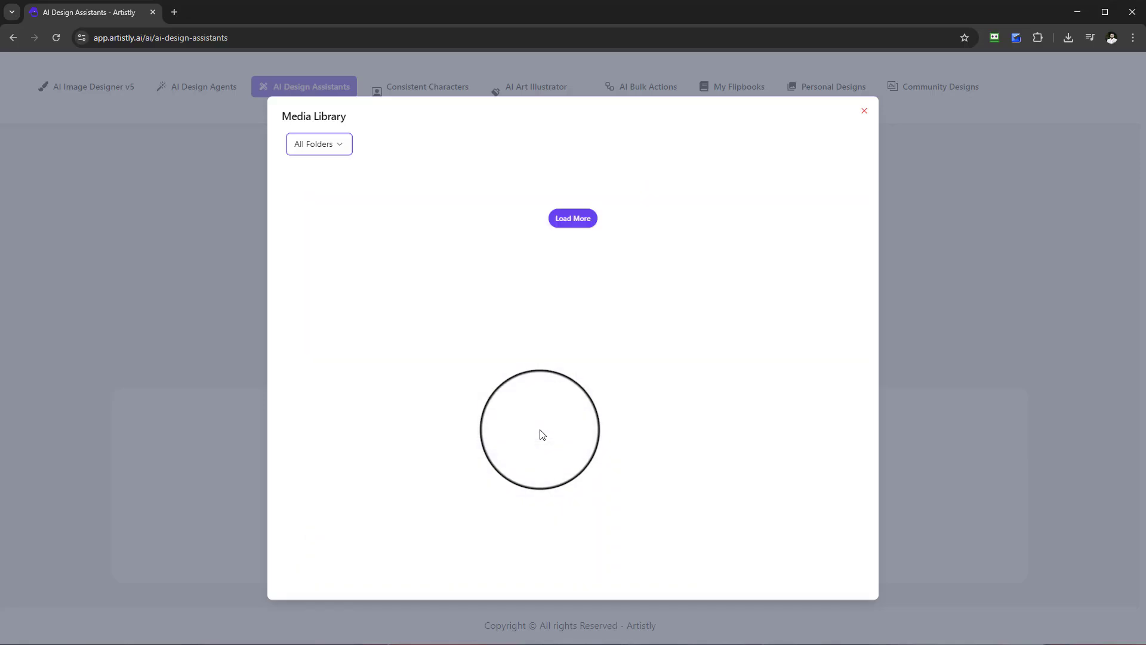
pyautogui.scroll(-10, 541, 427)
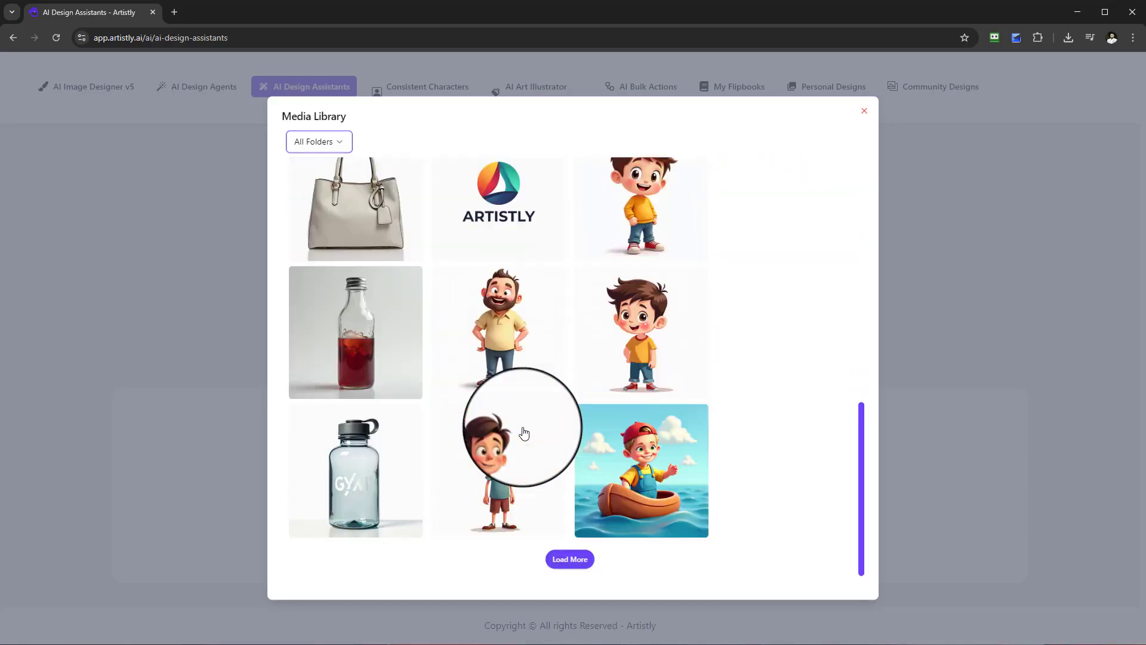
pyautogui.click(356, 333)
# Enter "a bottle on the mountain top" as the placement prompt and generate the image
pyautogui.scroll(-4, 570, 513)
pyautogui.click(501, 461)
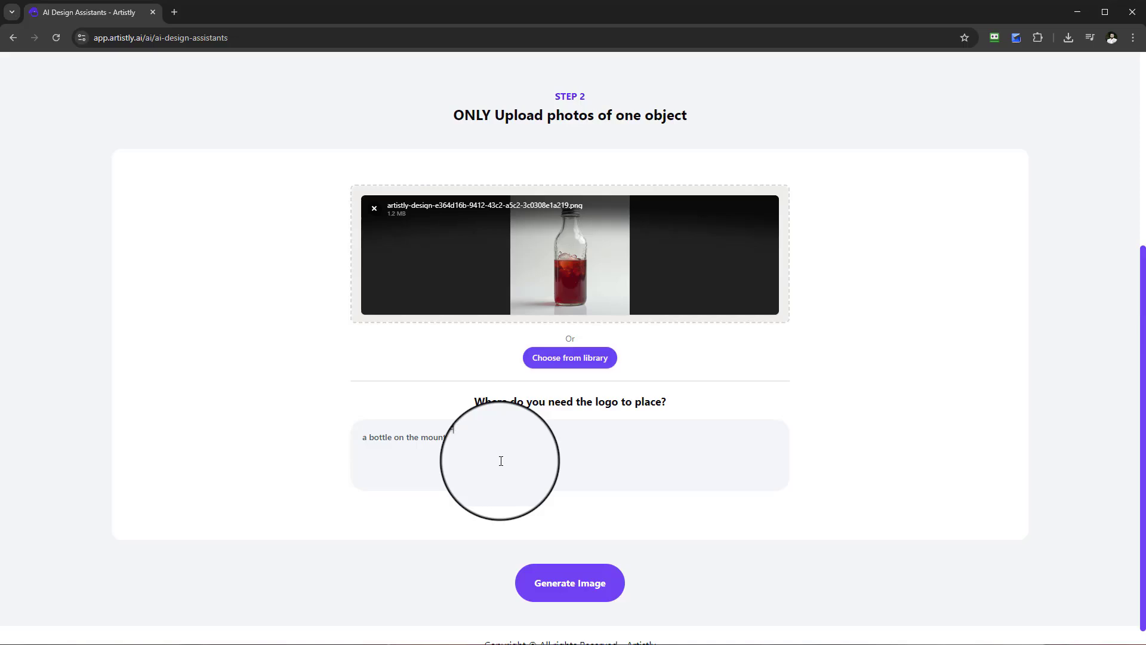
pyautogui.click(573, 579)
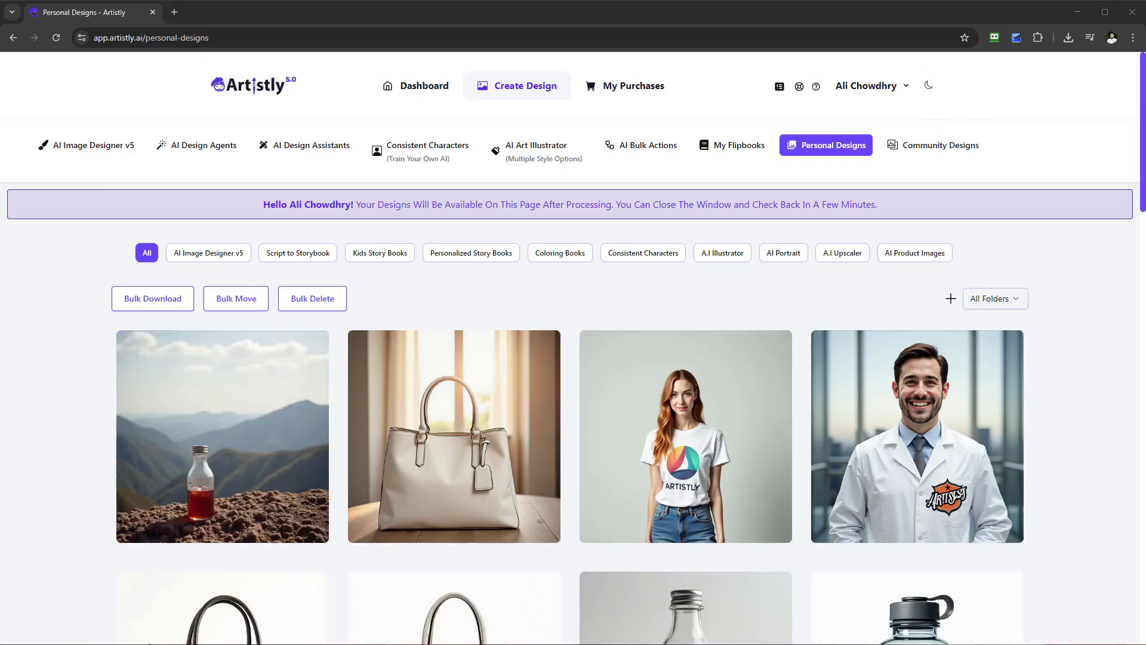
# View the details of the generated mountain bottle image in Personal Designs and close them
pyautogui.scroll(-2, 253, 483)
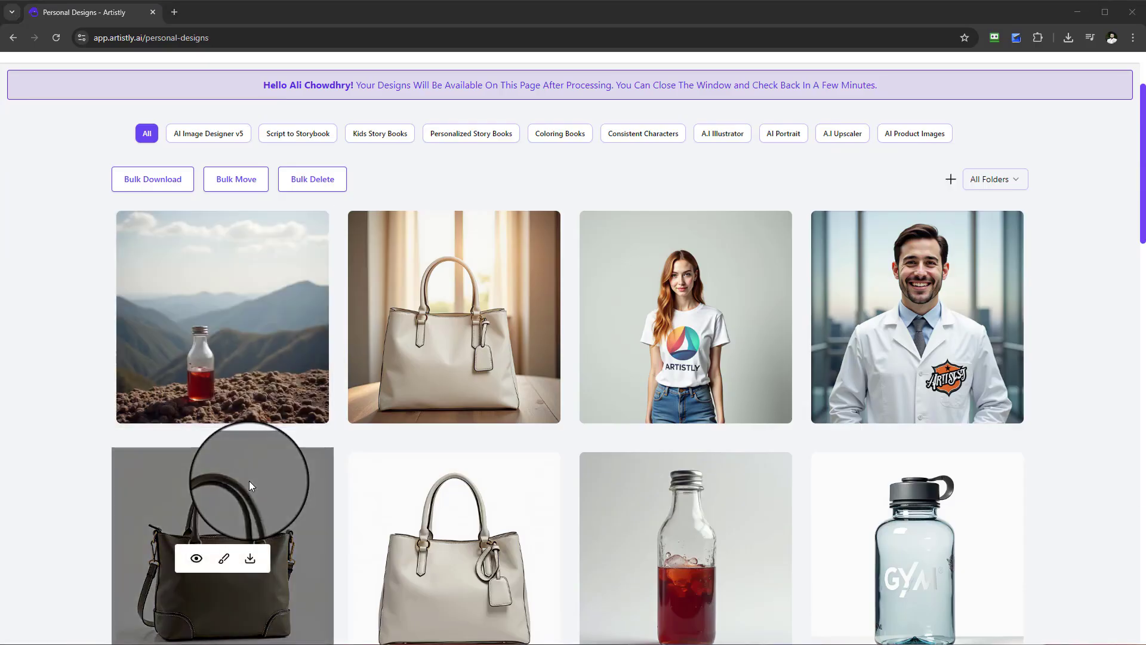
pyautogui.click(206, 335)
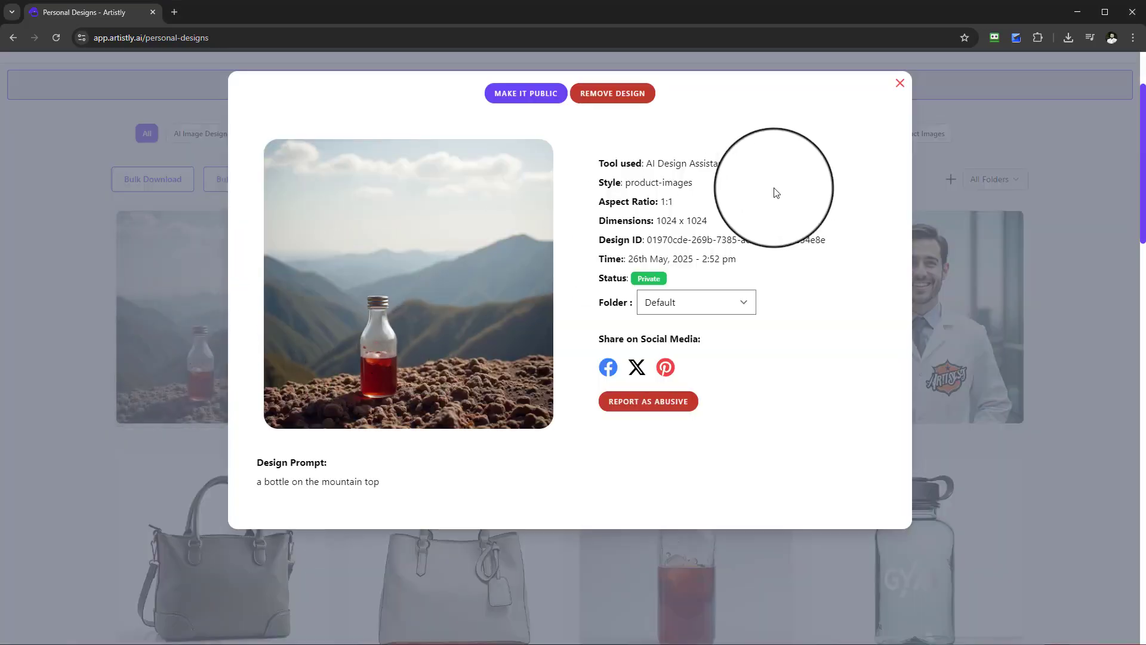
pyautogui.click(899, 84)
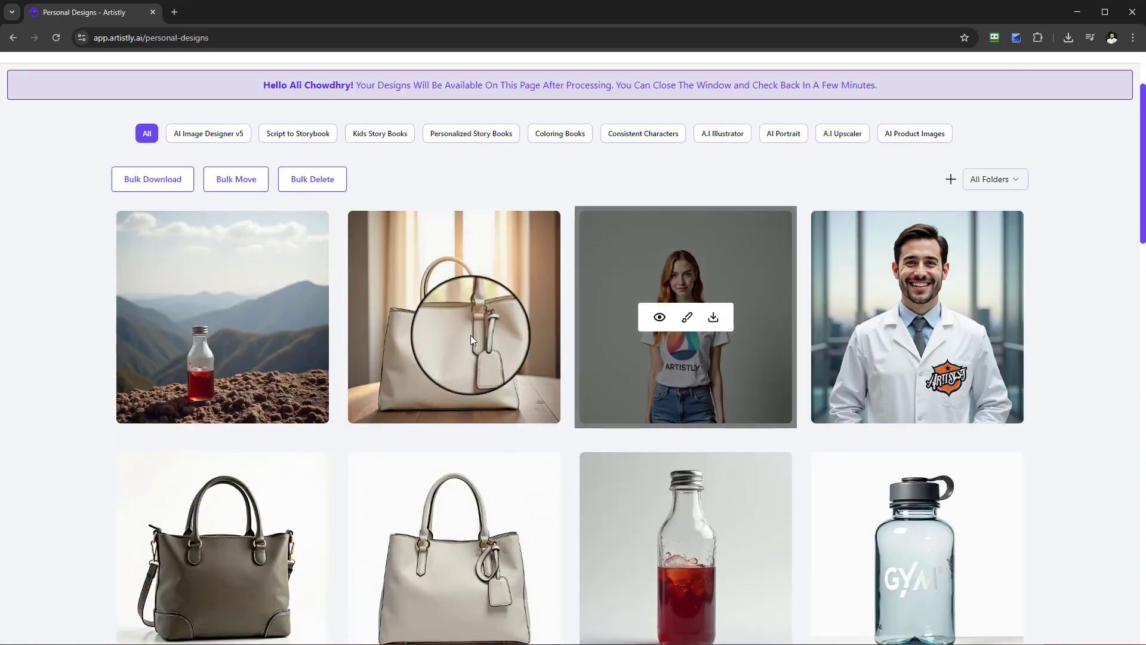
# Look over the Personal Designs gallery and start another Product Photos design in AI Design Assistants
pyautogui.moveTo(464, 331)
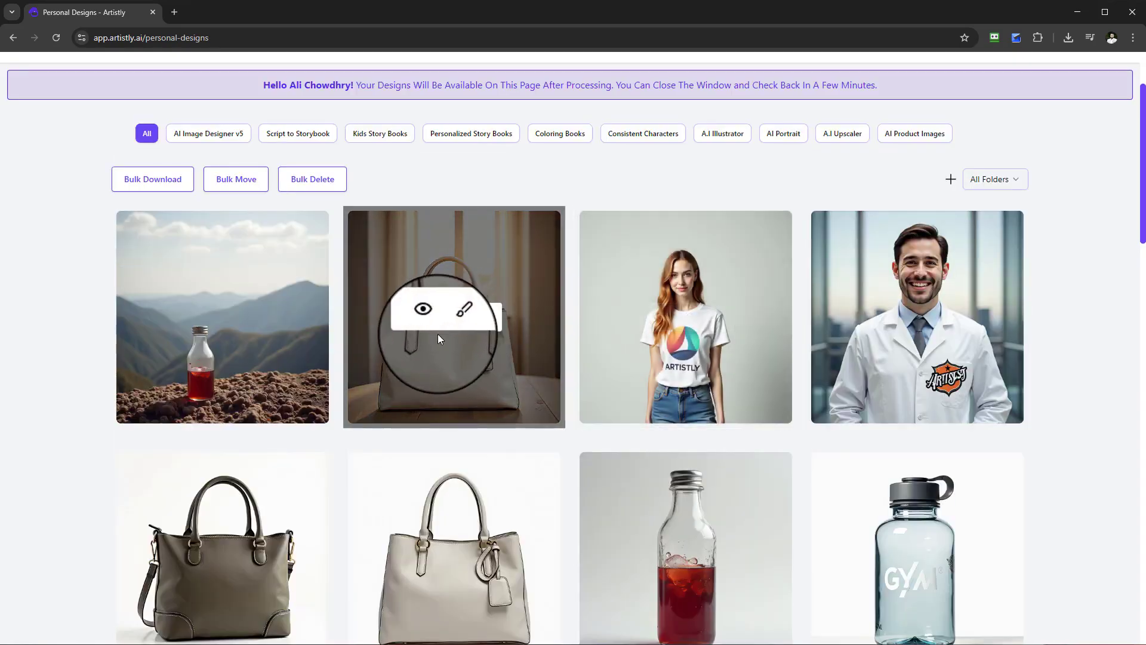
pyautogui.scroll(-1, 440, 336)
pyautogui.scroll(2, 439, 336)
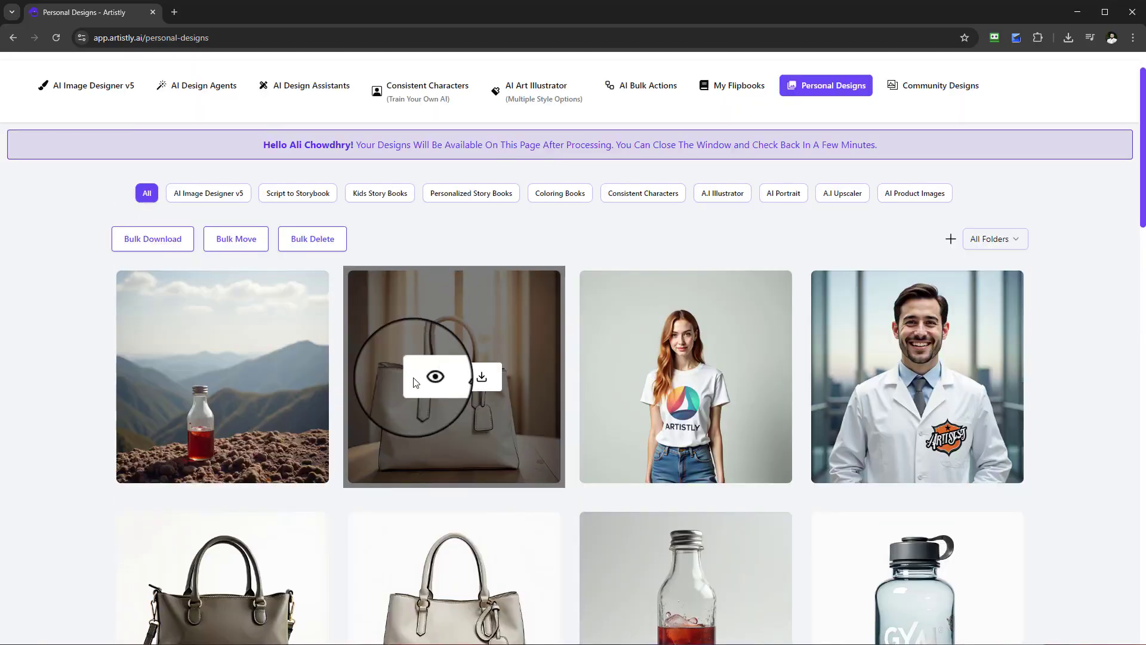
pyautogui.scroll(-1, 413, 375)
pyautogui.scroll(2, 365, 367)
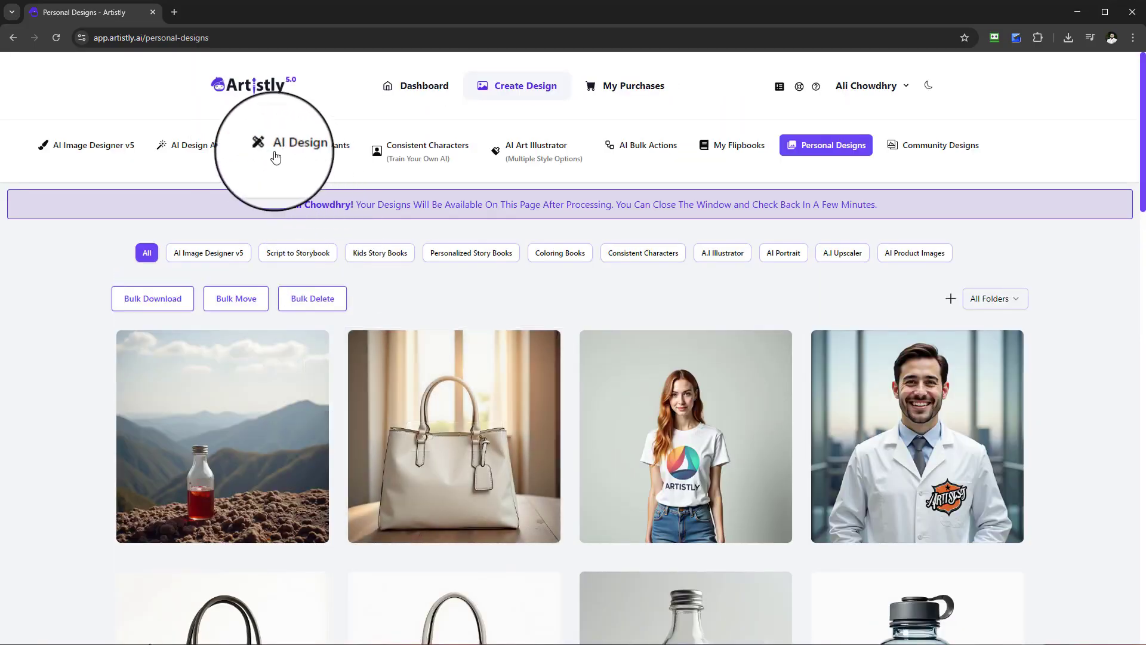
pyautogui.click(302, 150)
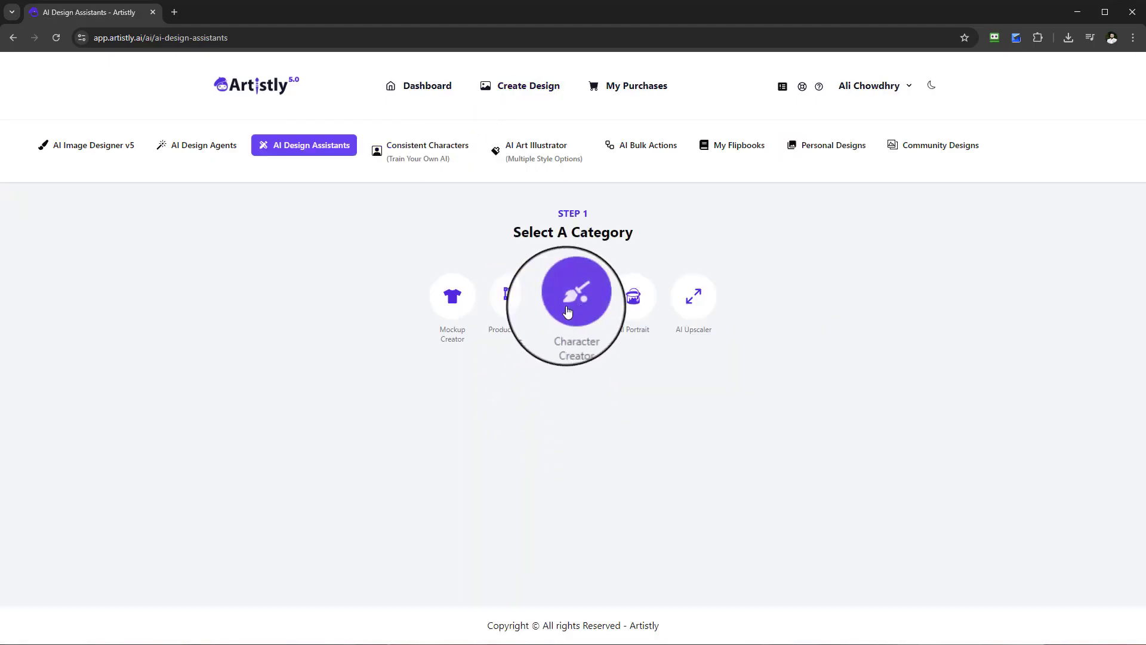
pyautogui.click(506, 293)
pyautogui.scroll(-1, 531, 382)
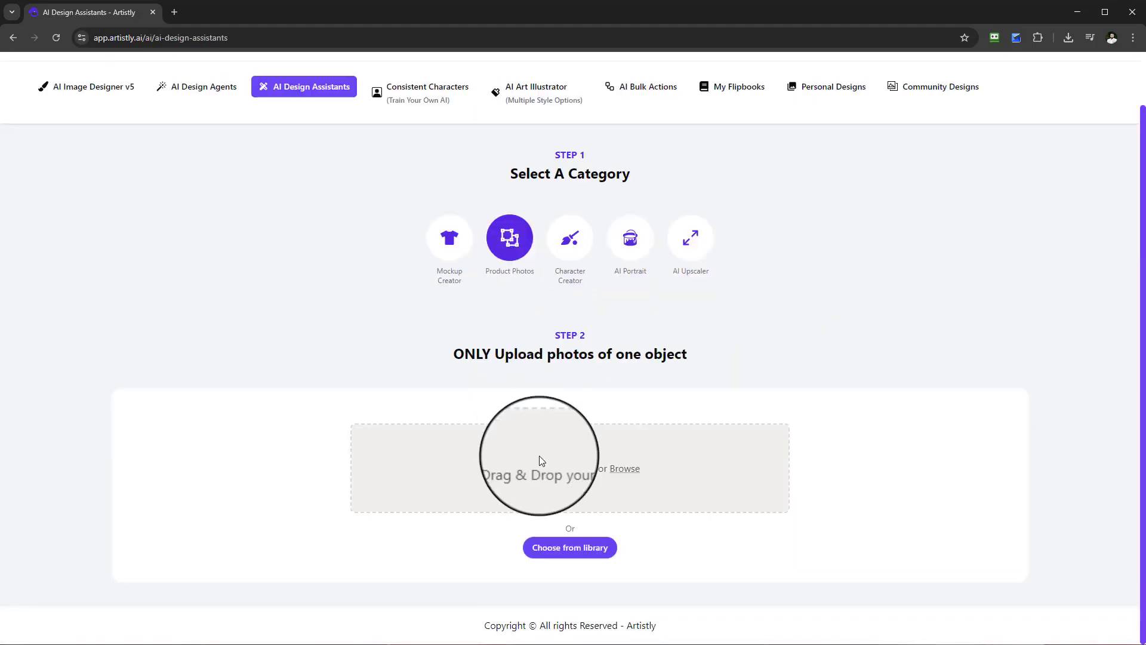
# Choose the dark olive handbag with the shoulder strap from the media library as the product photo
pyautogui.click(565, 557)
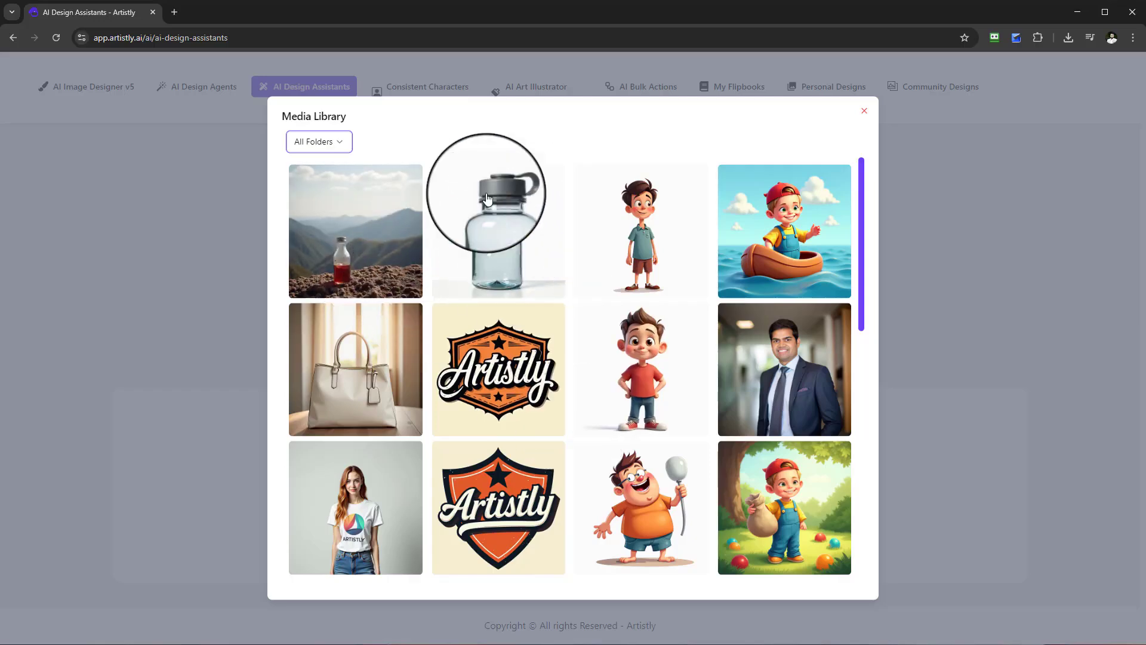
pyautogui.scroll(-2, 407, 325)
pyautogui.scroll(-5, 407, 325)
pyautogui.click(401, 339)
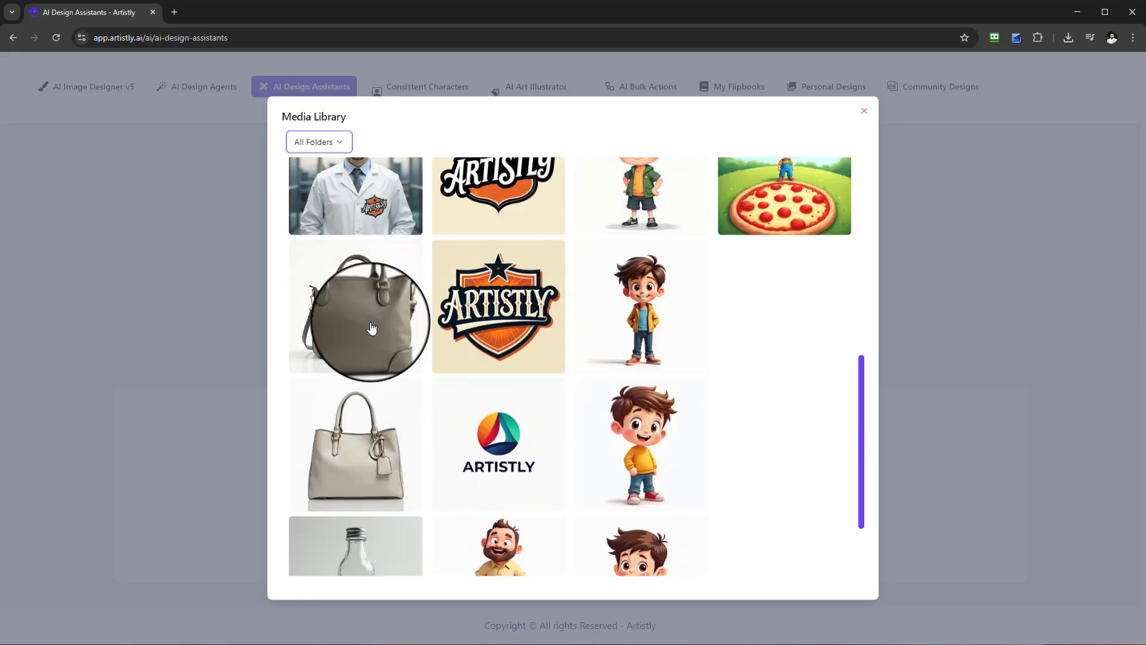
# Enter "a bag on the road" as the placement prompt and generate the image
pyautogui.scroll(-3, 593, 576)
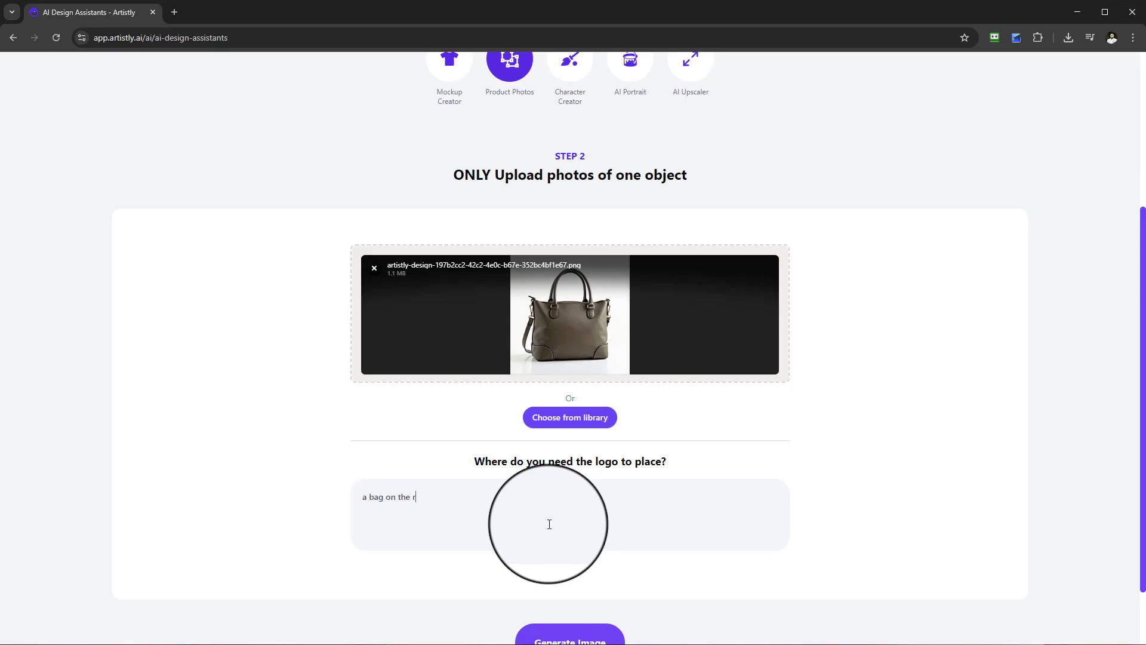
pyautogui.scroll(-2, 549, 524)
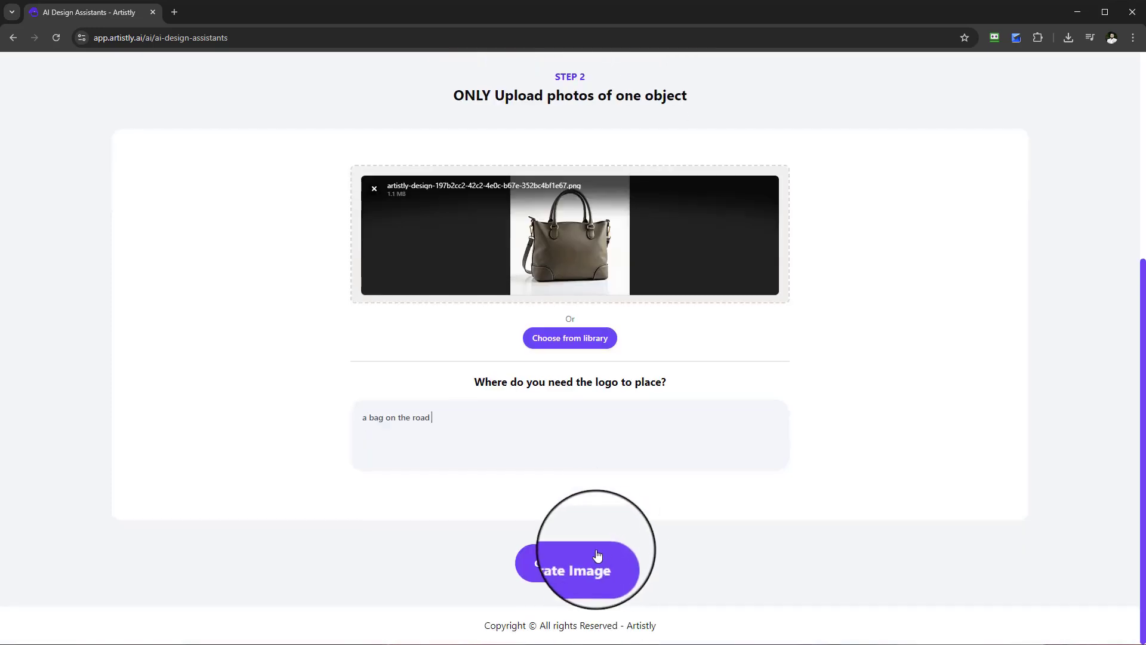
pyautogui.click(594, 559)
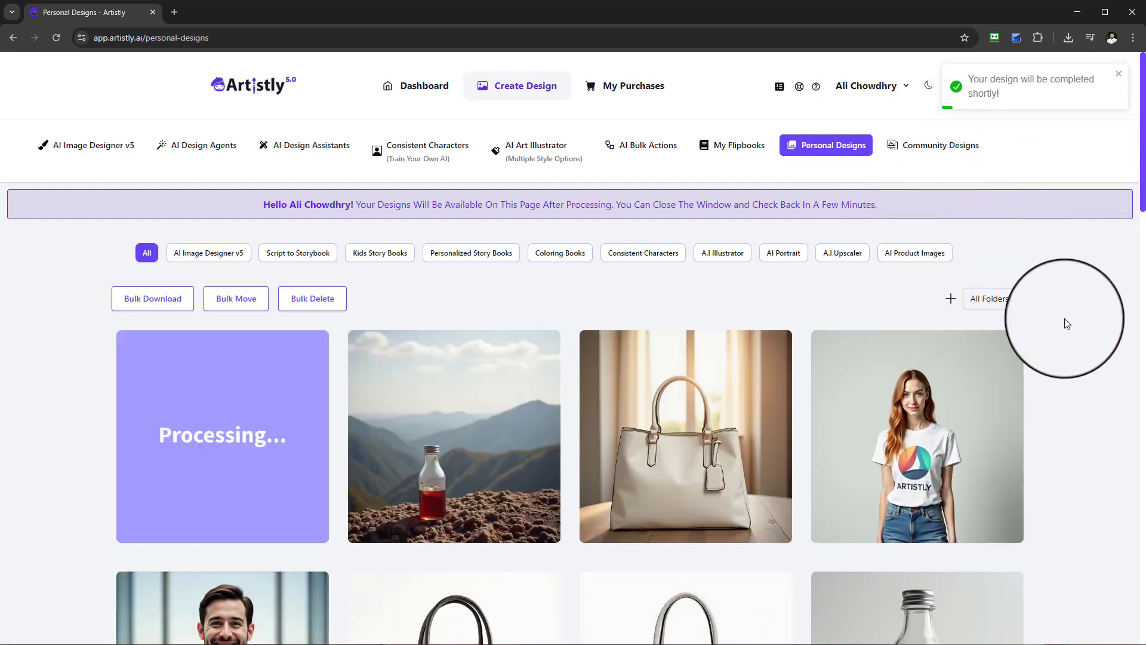
# Check the details of the newly submitted bag design in Personal Designs and close them
pyautogui.moveTo(159, 476)
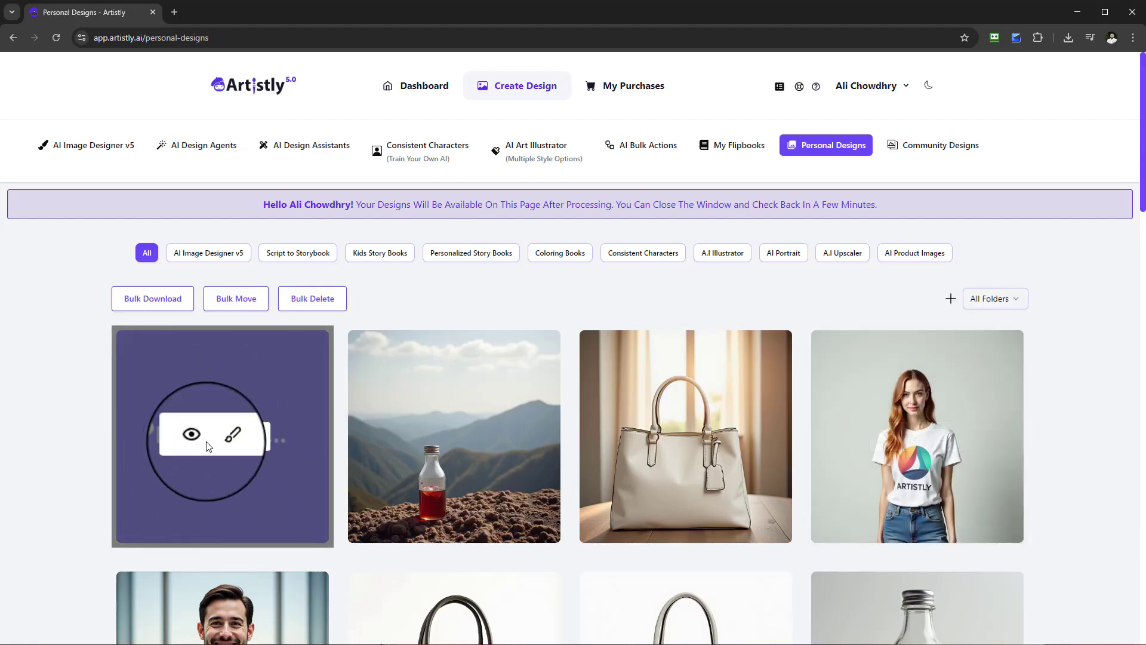
pyautogui.click(206, 441)
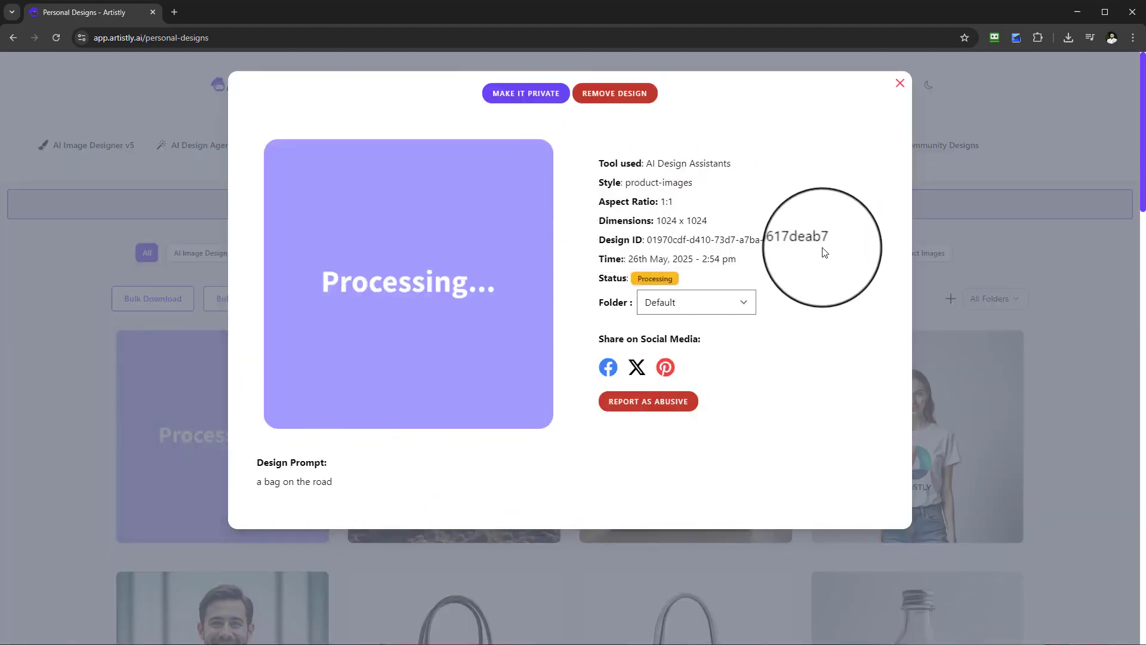
pyautogui.click(900, 82)
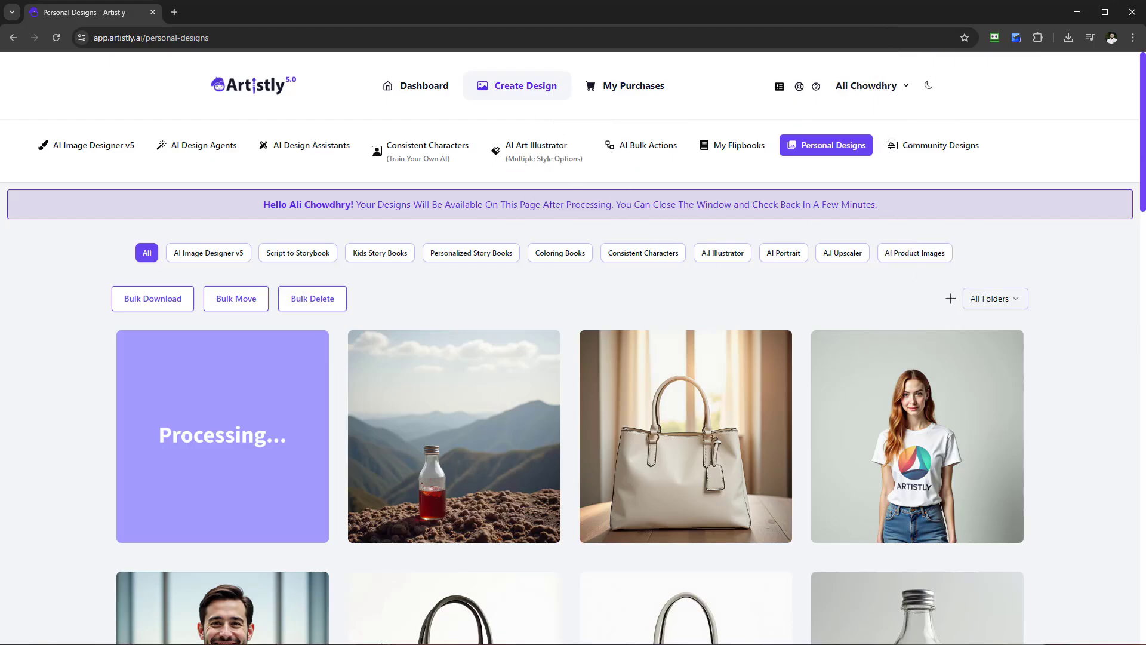
# View the details of the generated road handbag image, highlight its design prompt and close the details
pyautogui.scroll(-2, 379, 409)
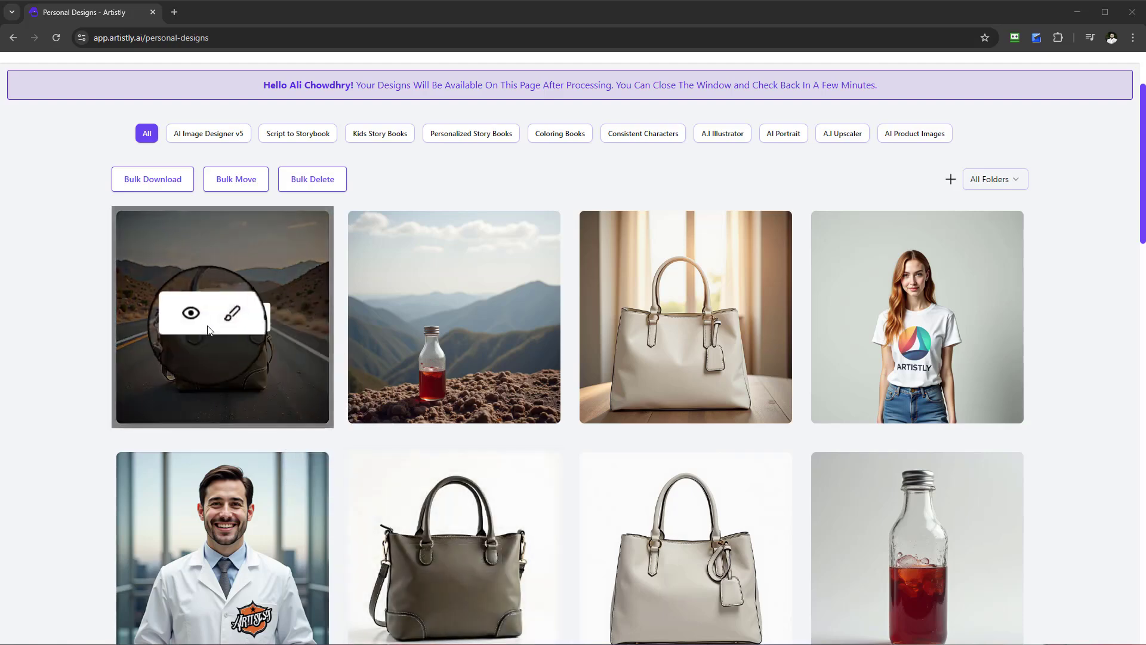
pyautogui.click(194, 319)
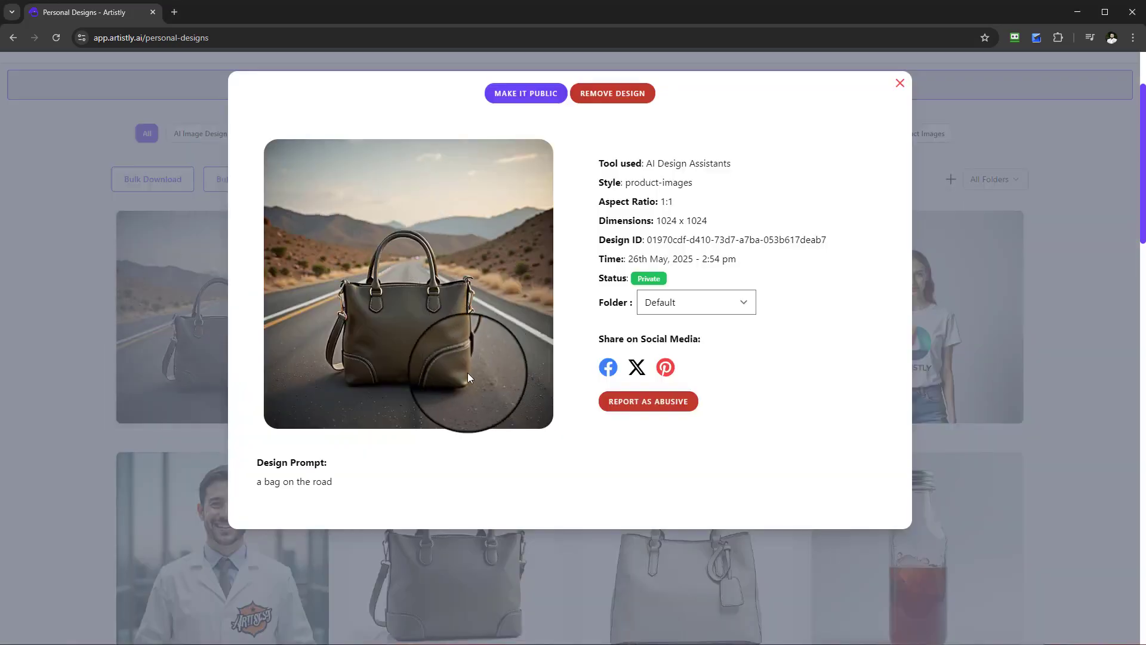
pyautogui.moveTo(332, 482); pyautogui.dragTo(238, 486)
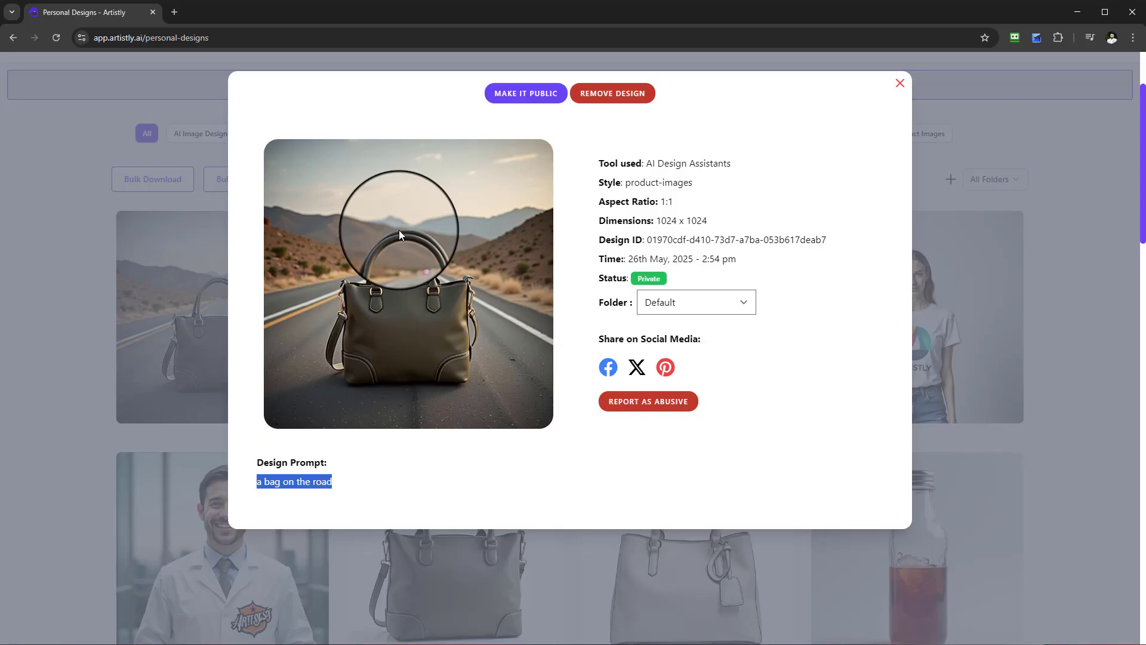
pyautogui.click(900, 83)
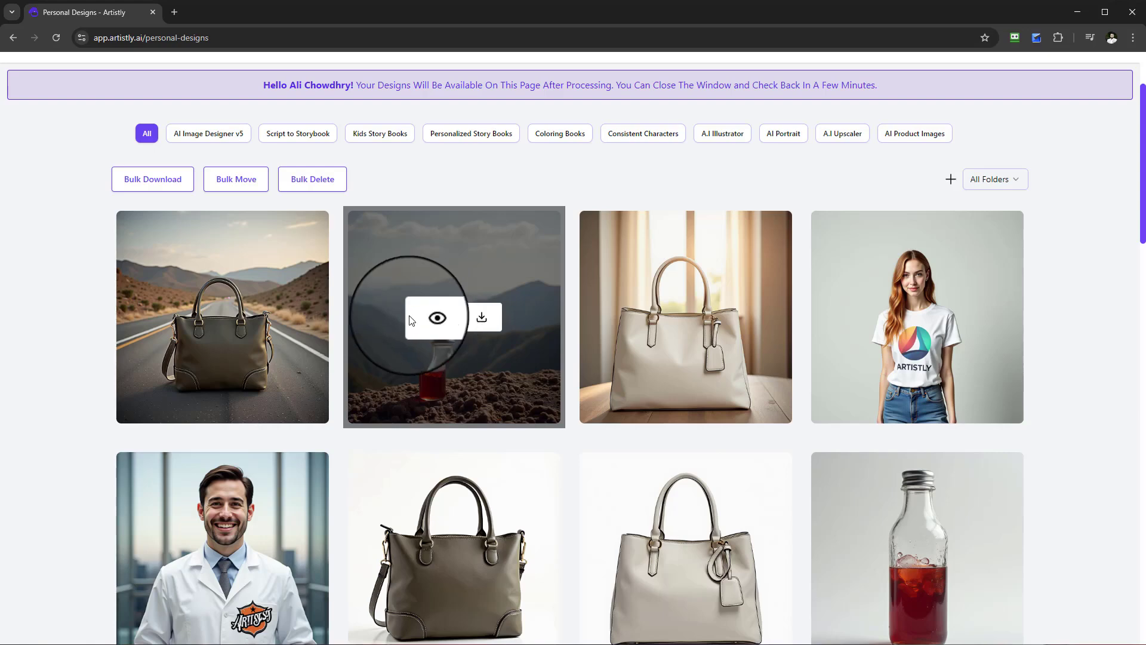
# Reopen the road handbag image's details to examine the picture again, and close them
pyautogui.moveTo(247, 320)
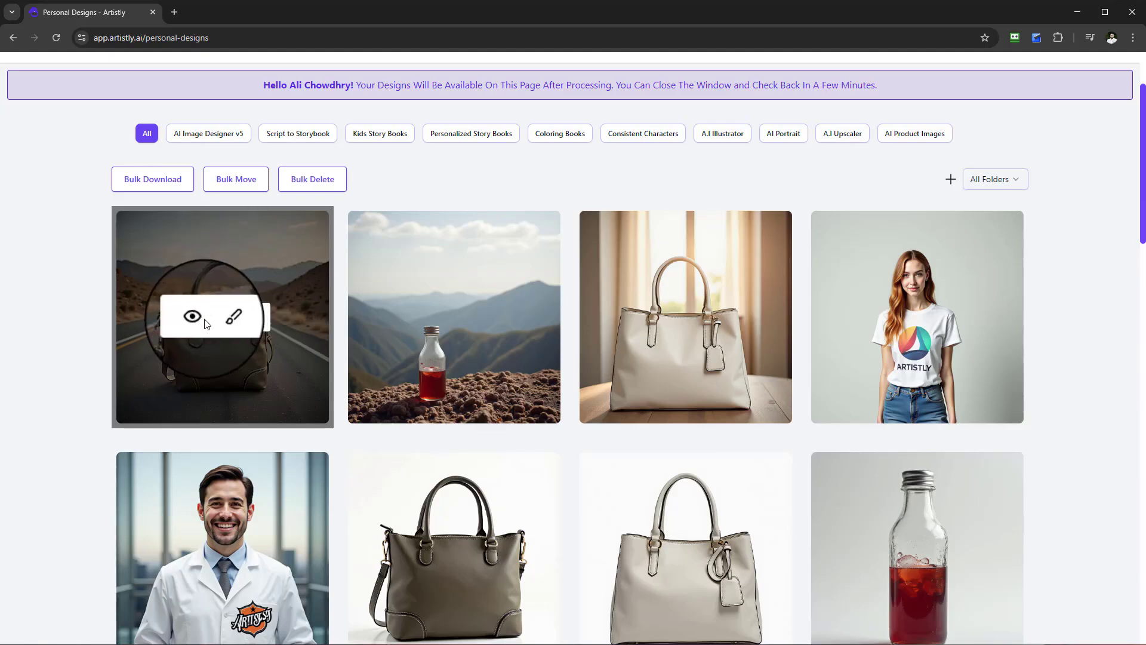
pyautogui.click(196, 316)
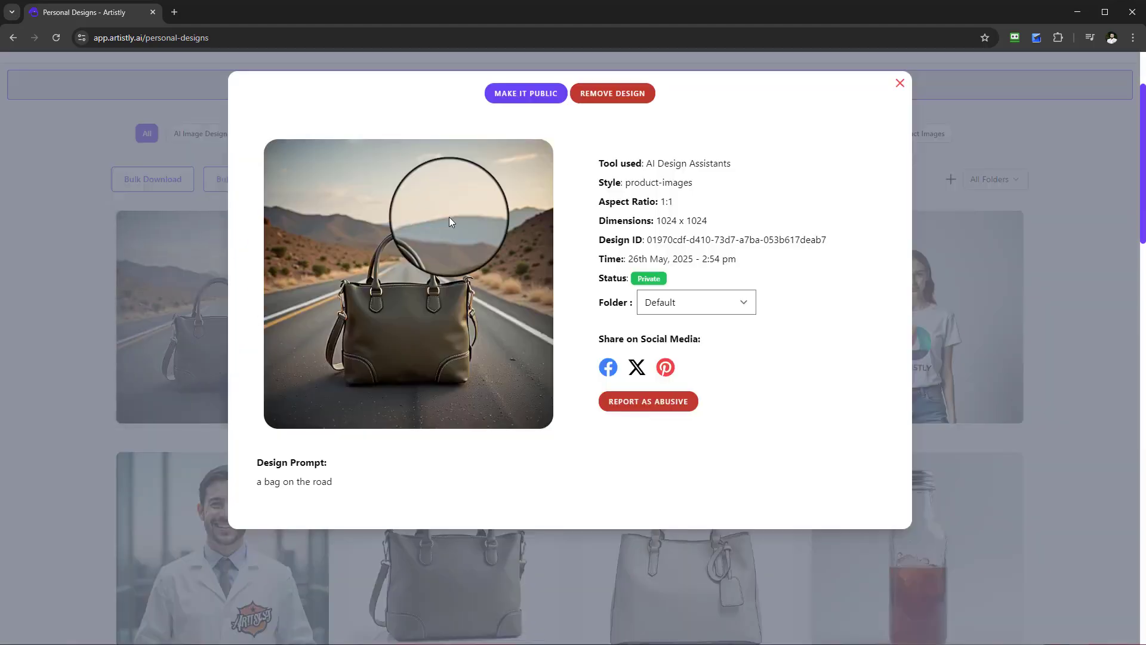
pyautogui.click(900, 85)
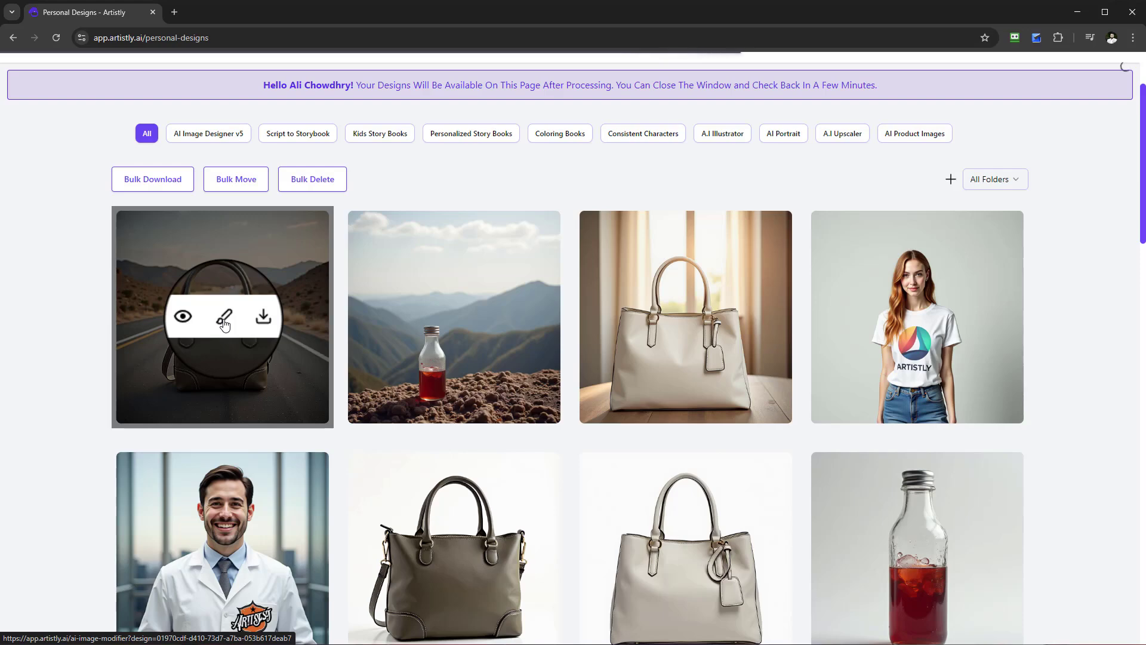
# Open the road handbag image in the image editor, resize it to 16:9 and add the result to the canvas
pyautogui.click(223, 319)
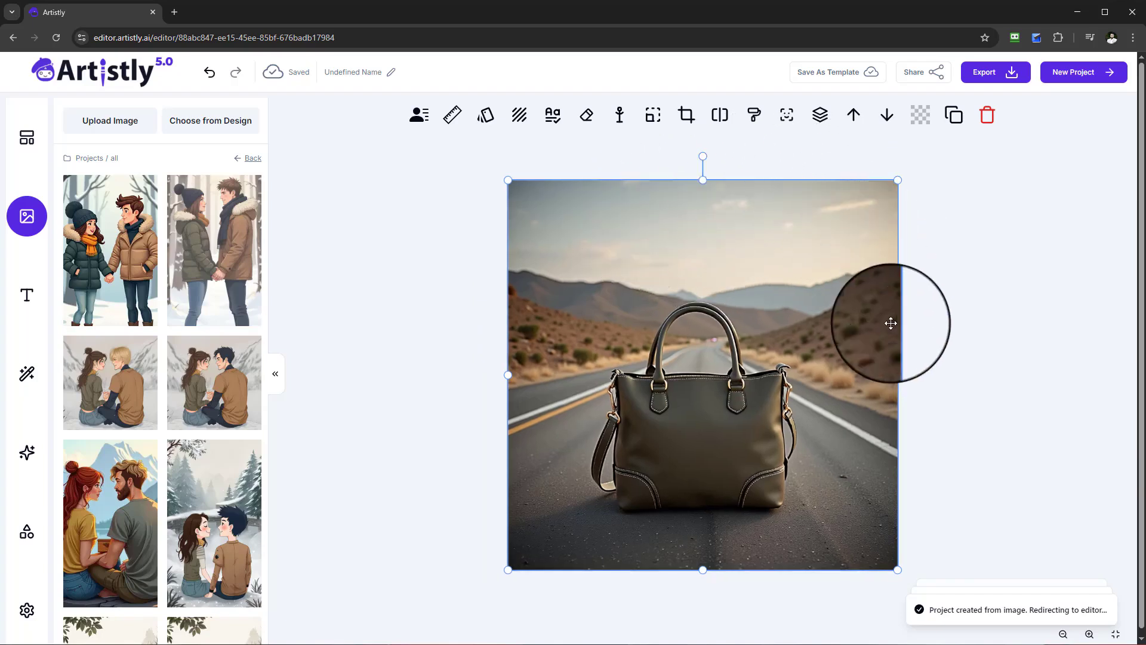
pyautogui.click(652, 114)
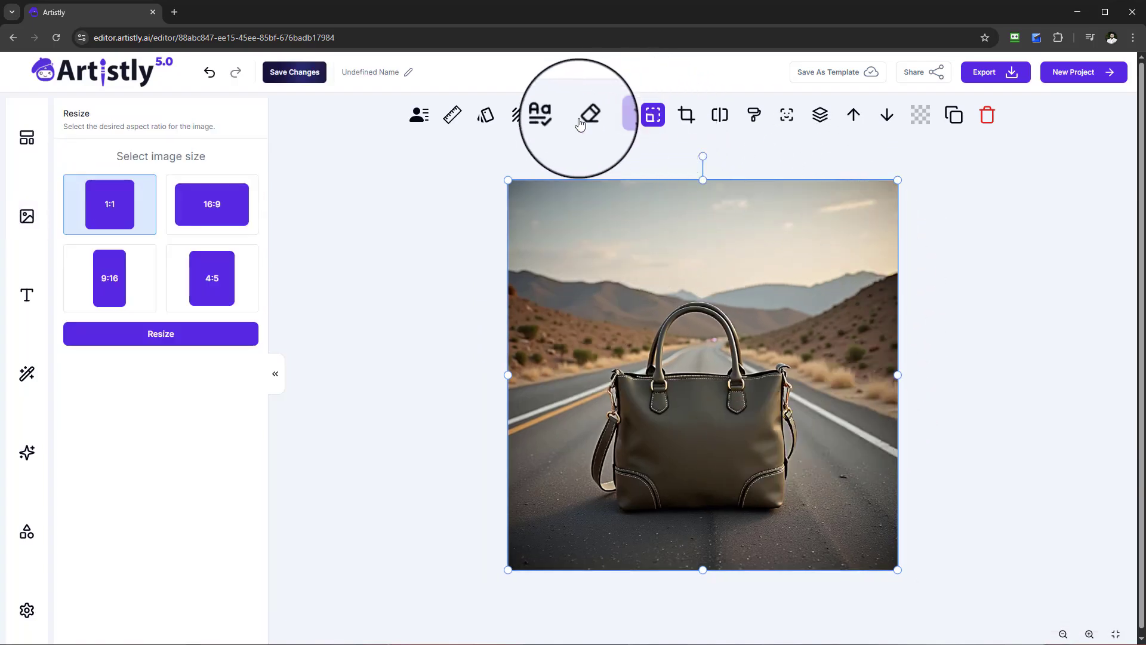
pyautogui.click(214, 218)
pyautogui.click(209, 336)
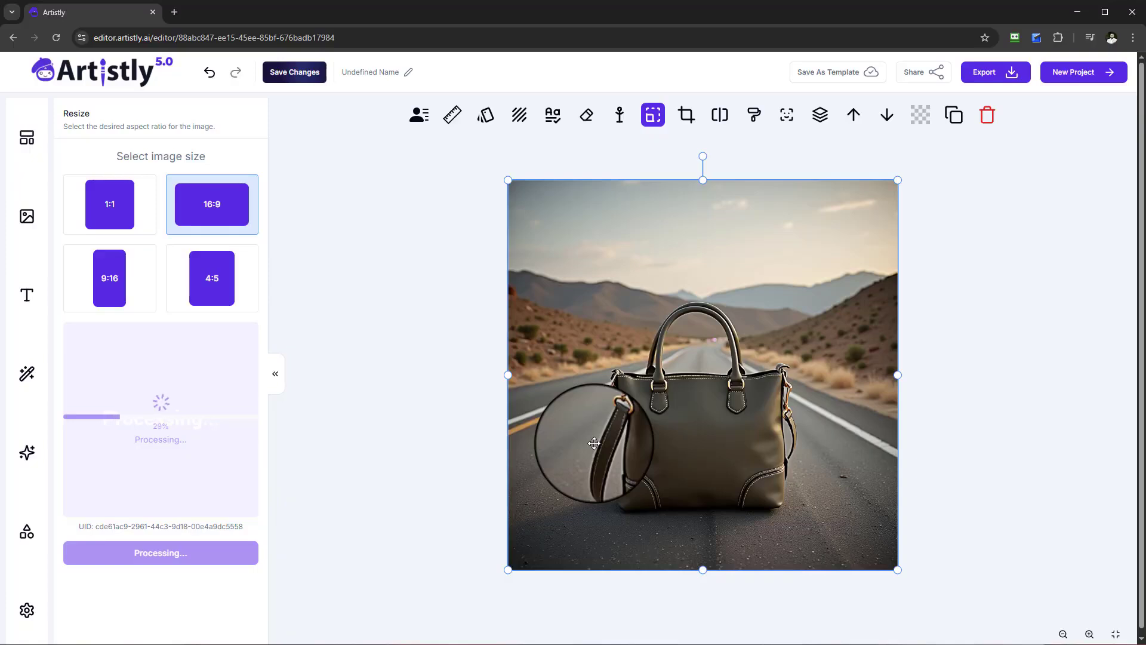
pyautogui.click(183, 397)
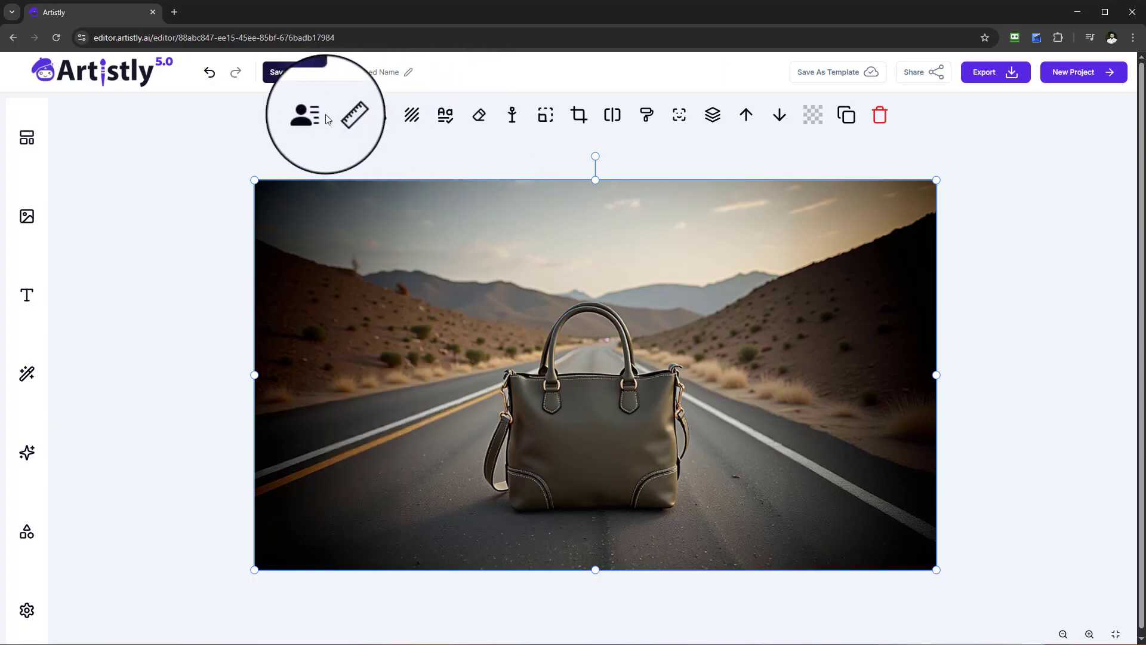
# Try replacing the handbag image's background with the Night Street scene on the canvas, and undo the replacement
pyautogui.click(372, 121)
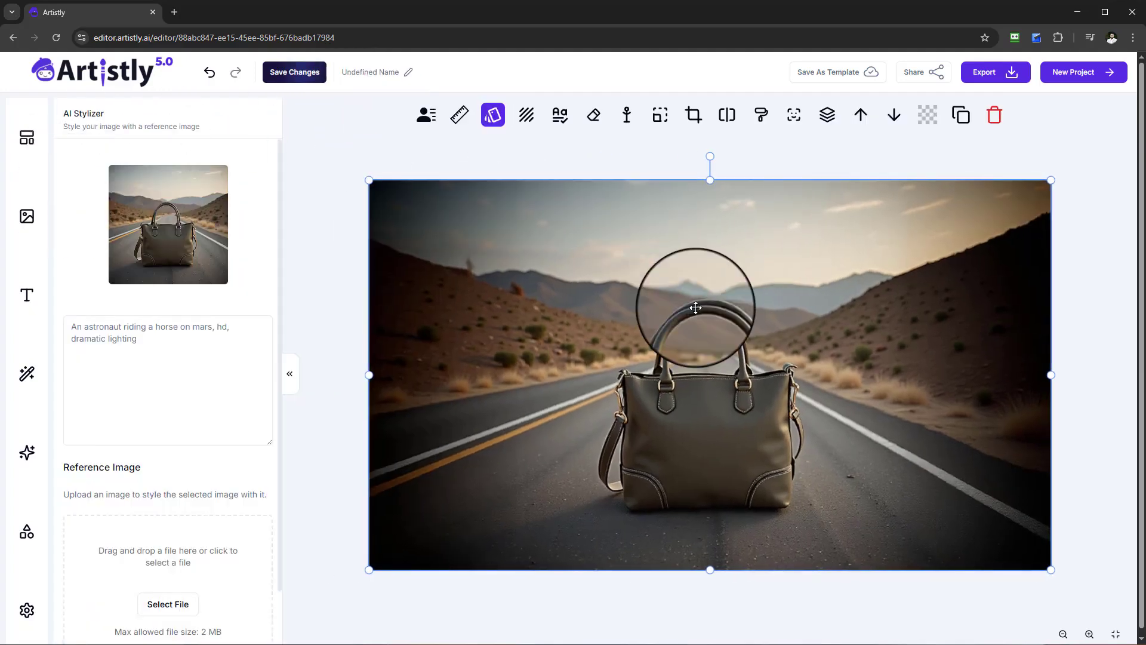
pyautogui.click(523, 113)
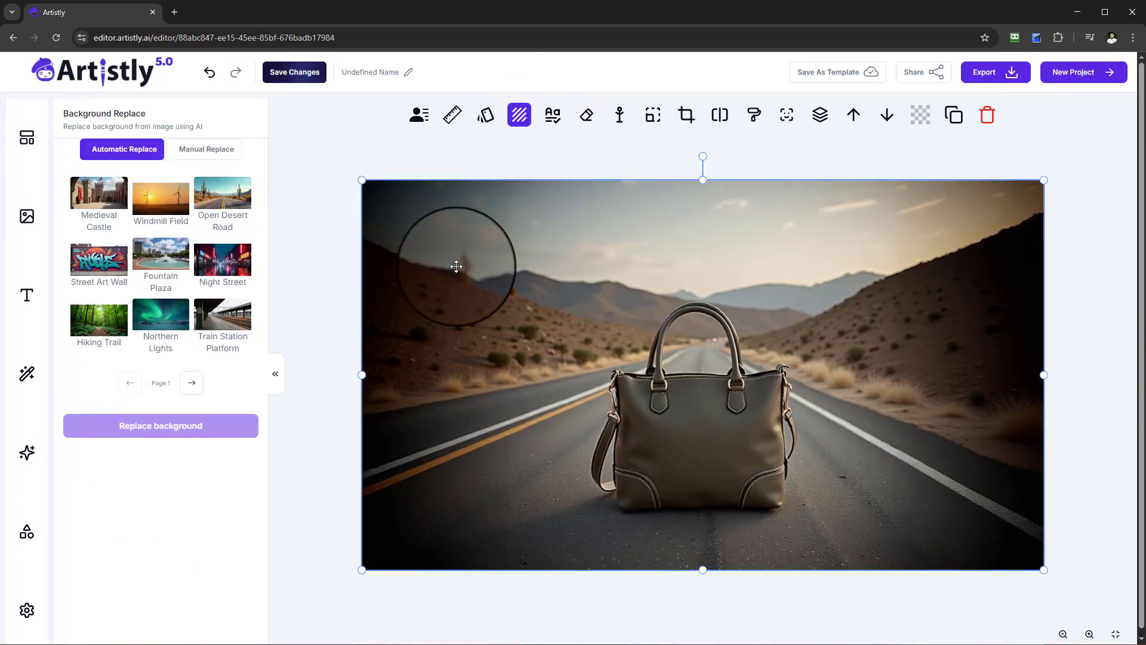
pyautogui.click(231, 257)
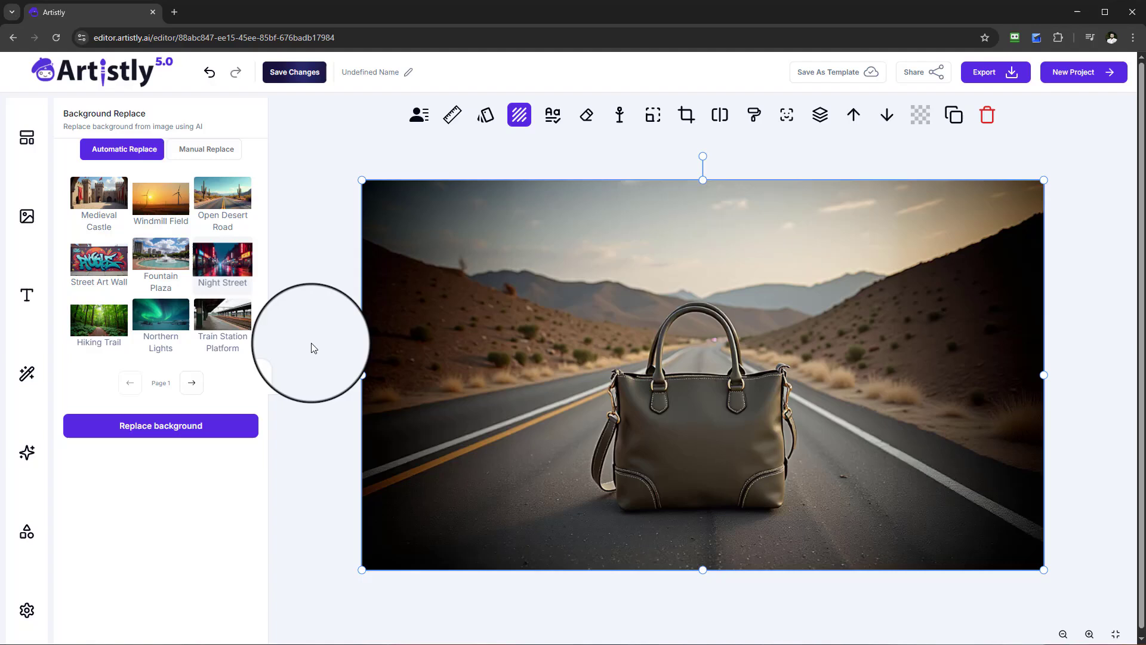
pyautogui.click(200, 427)
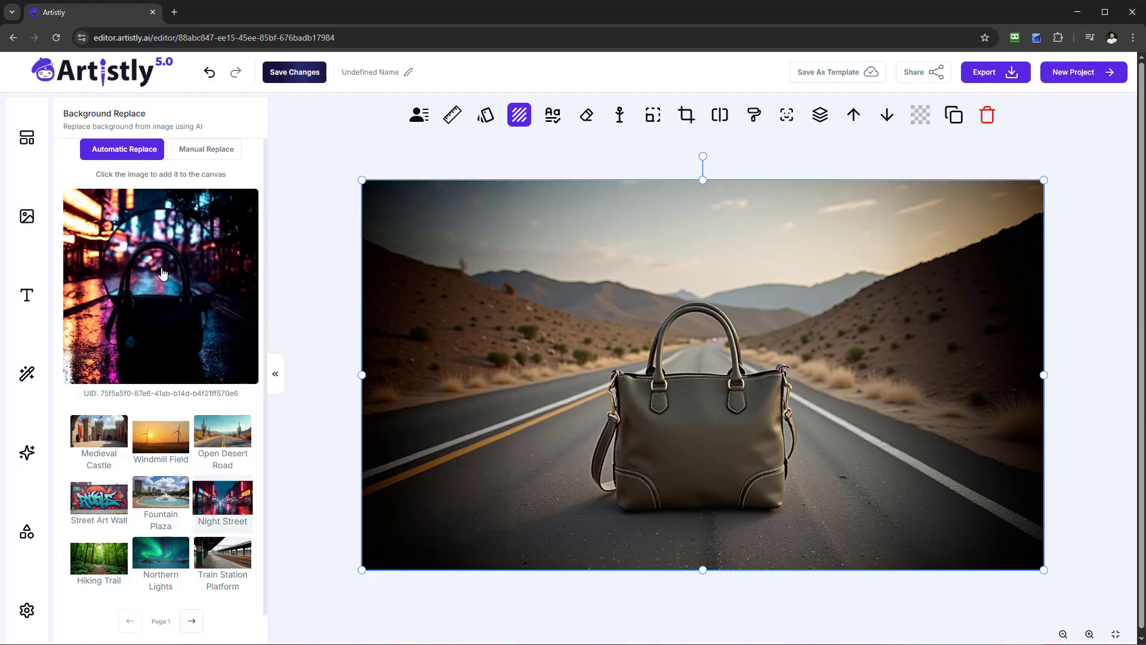
pyautogui.click(192, 197)
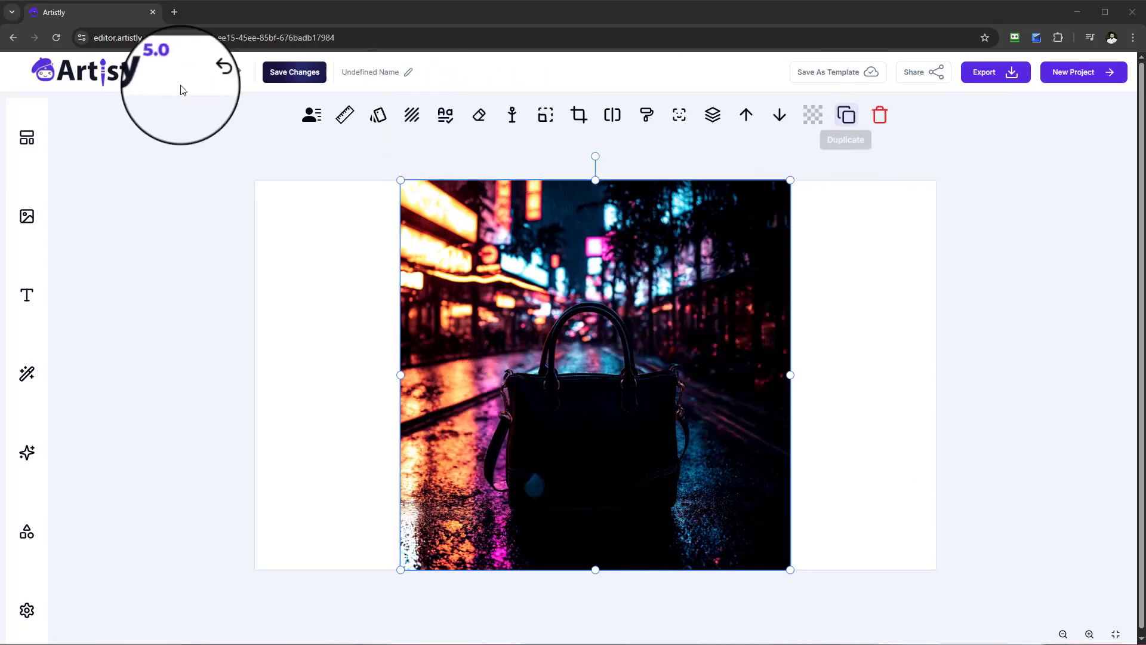
pyautogui.click(209, 80)
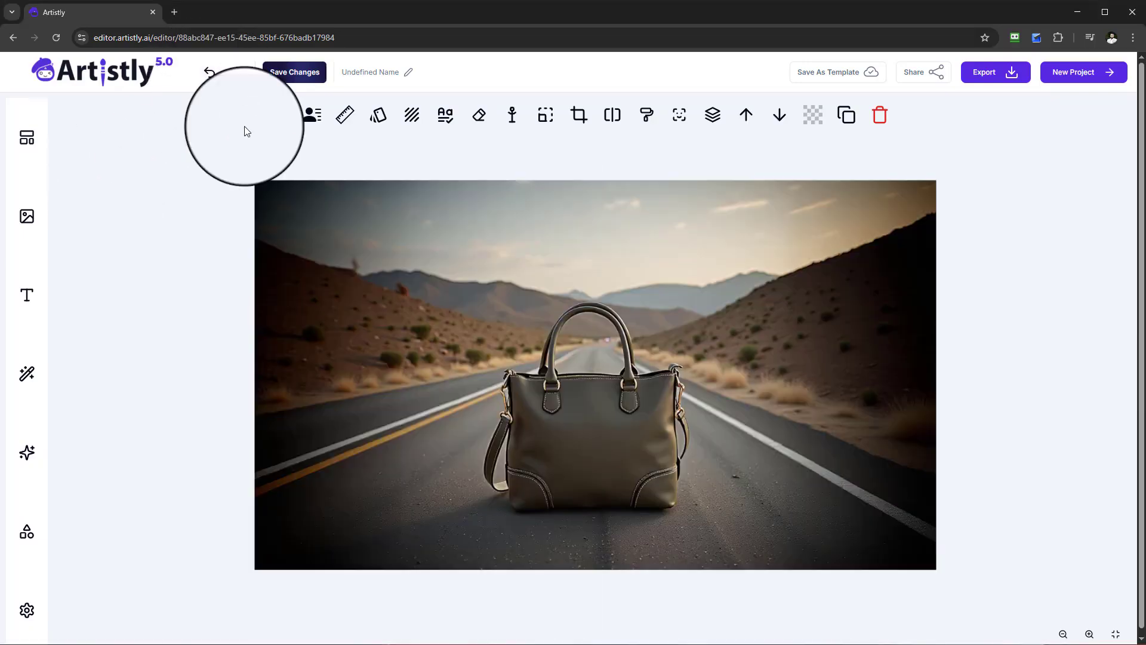
# Try replacing the handbag image's background with the Northern Lights scene on the canvas, and undo the replacement
pyautogui.click(381, 119)
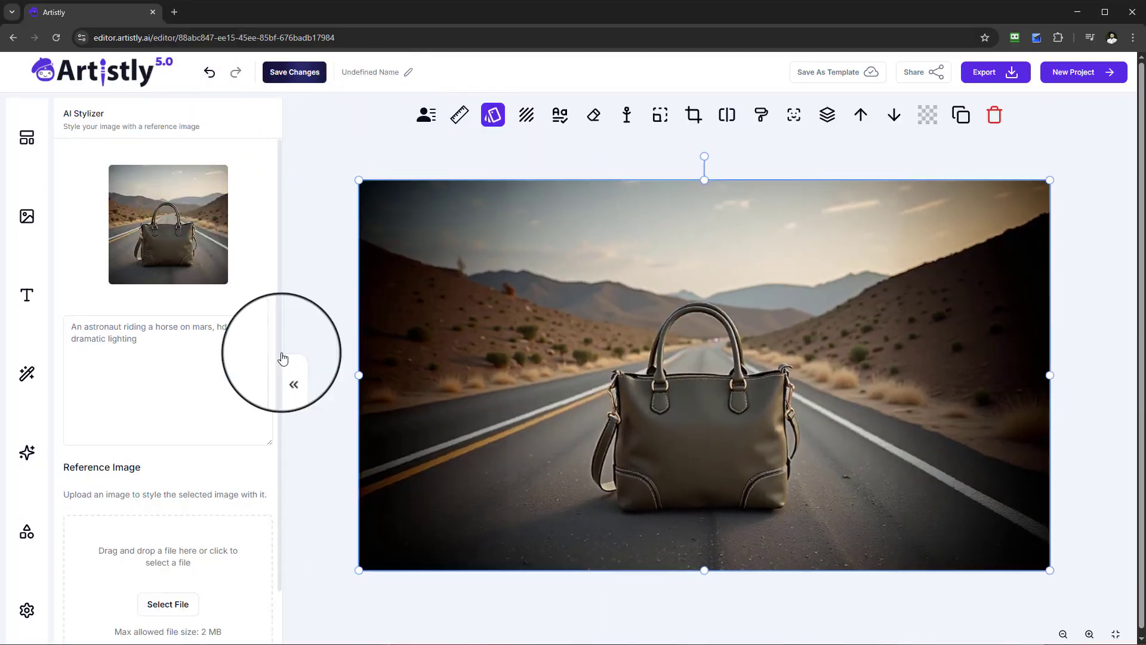
pyautogui.click(526, 122)
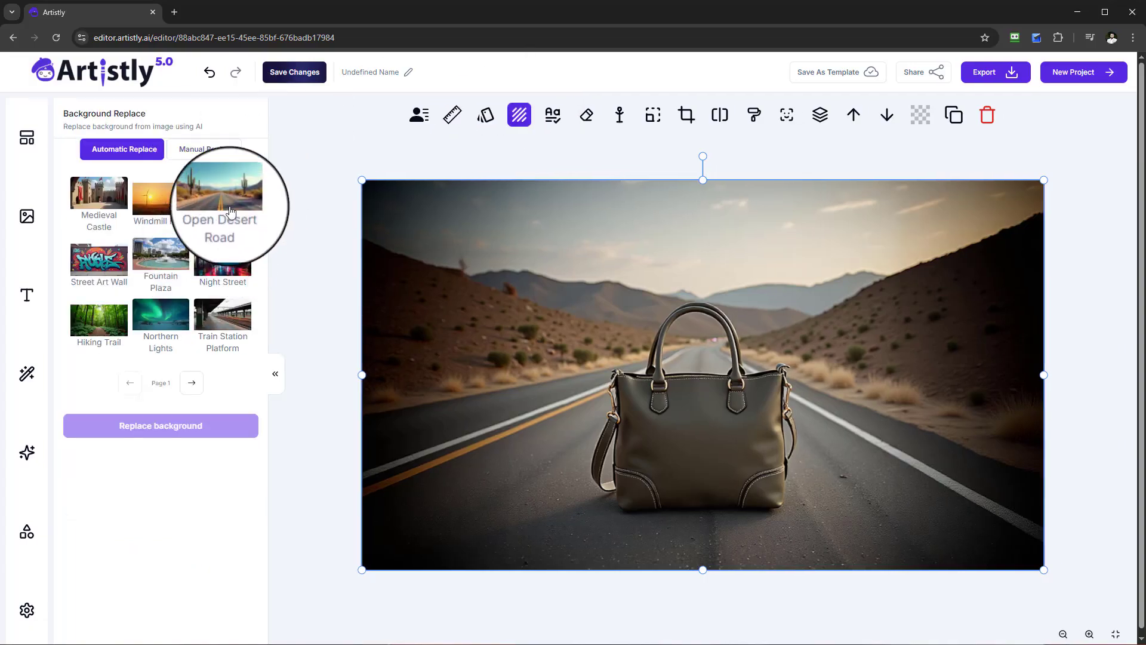
pyautogui.click(174, 328)
pyautogui.click(190, 427)
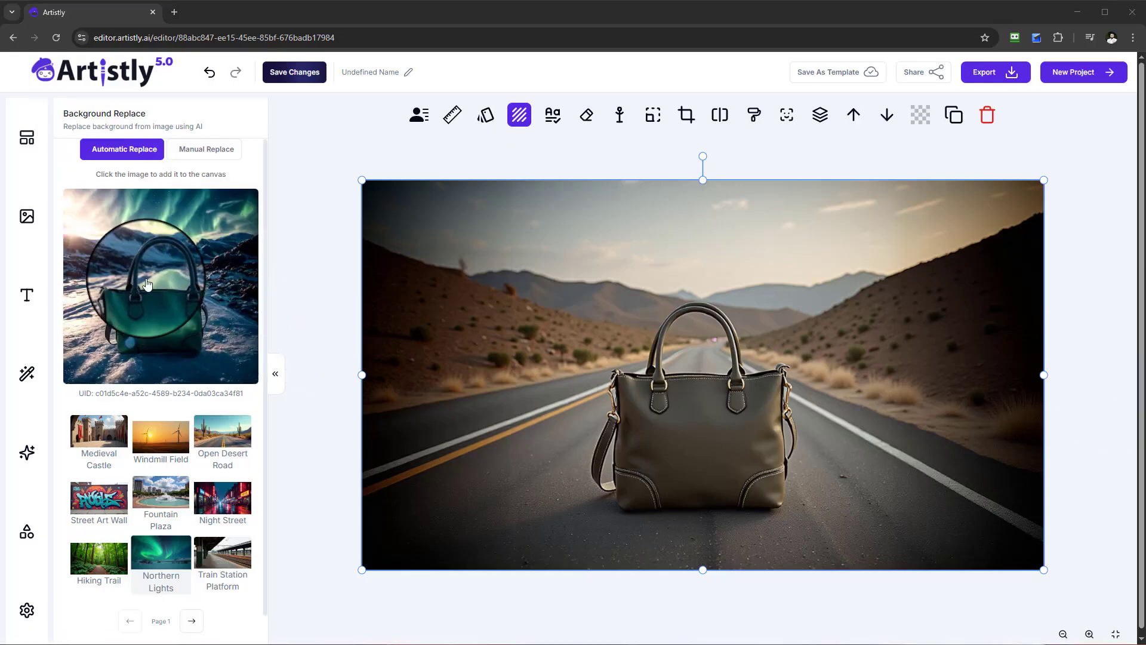
pyautogui.click(147, 285)
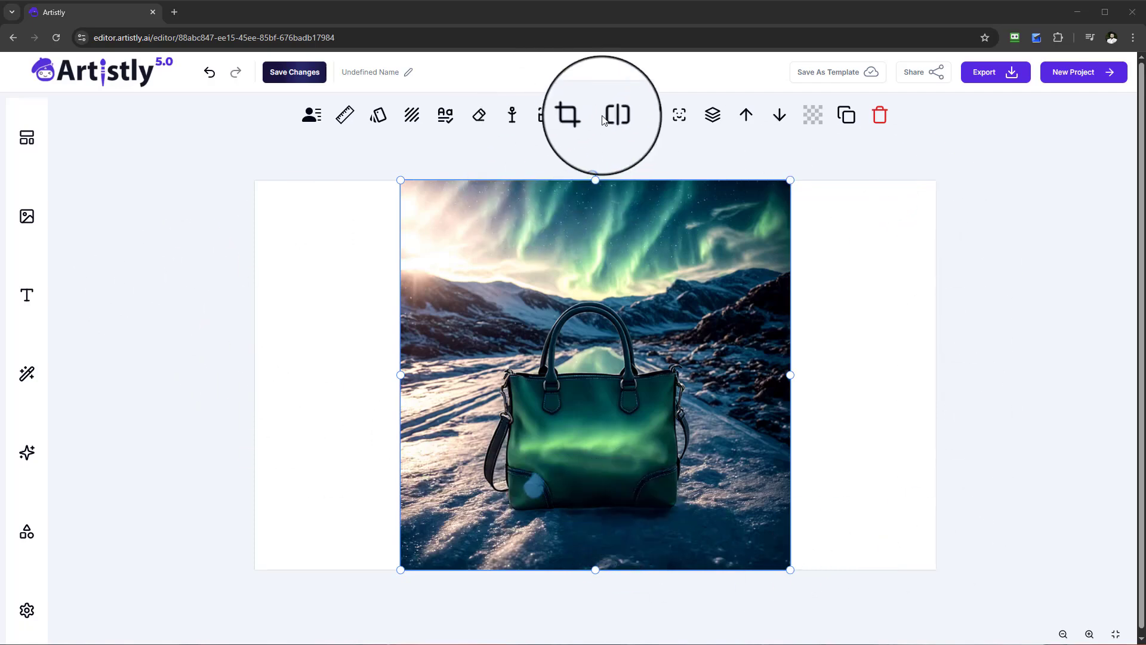
pyautogui.click(209, 72)
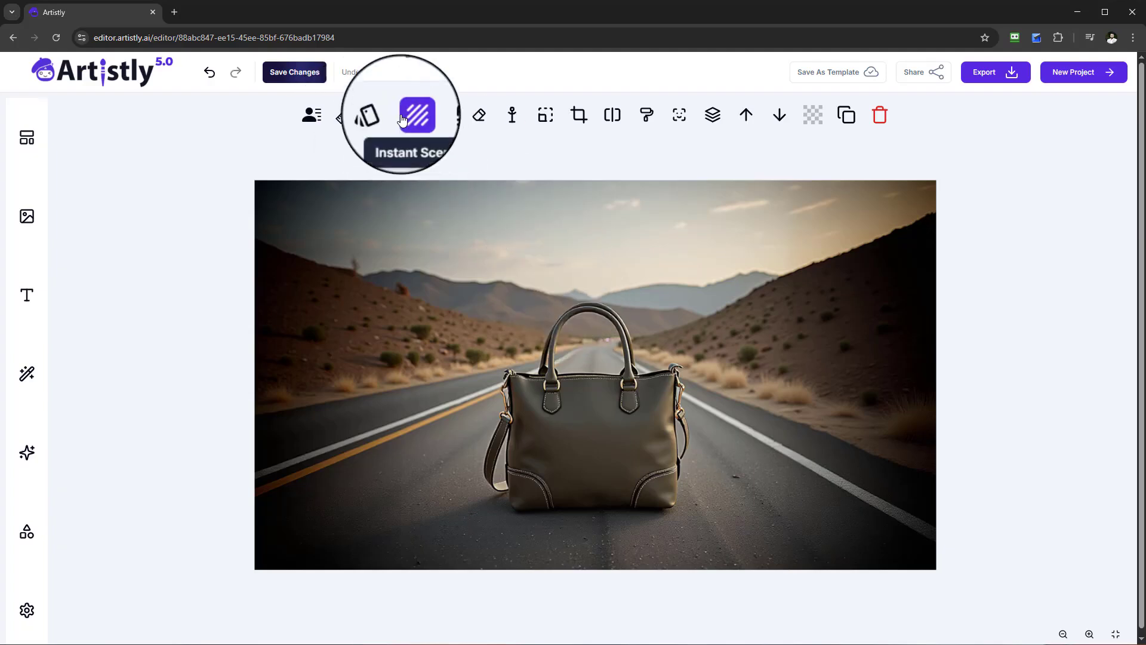
# Open the AI Stylizer for the handbag image and examine its prompt and reference image options
pyautogui.click(379, 117)
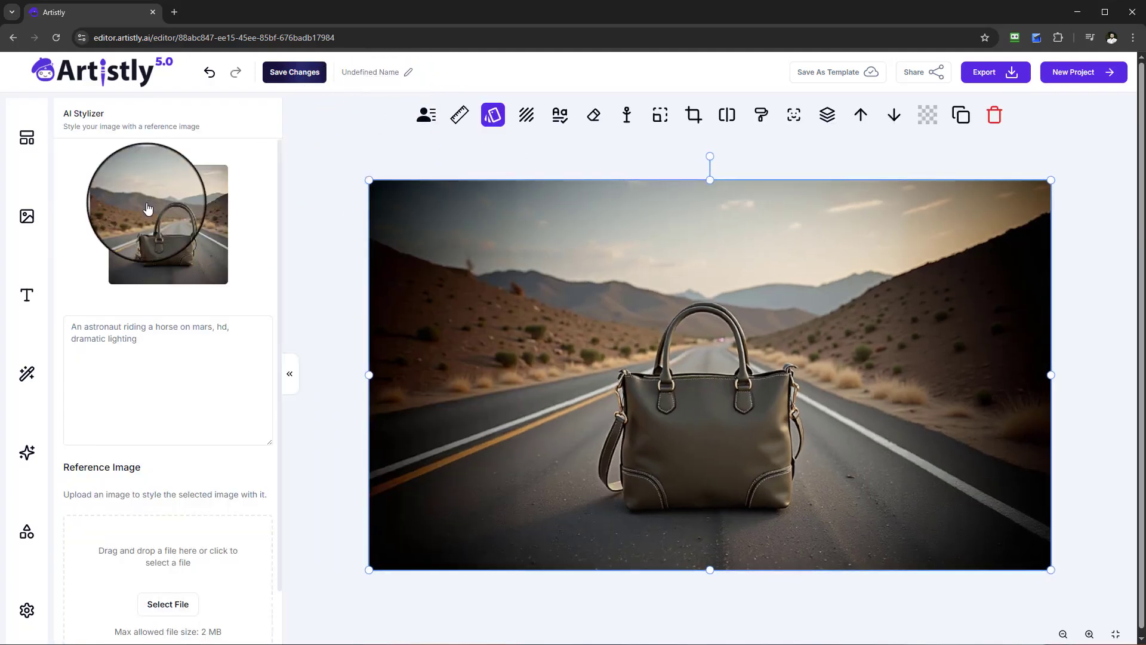
pyautogui.scroll(-1, 161, 322)
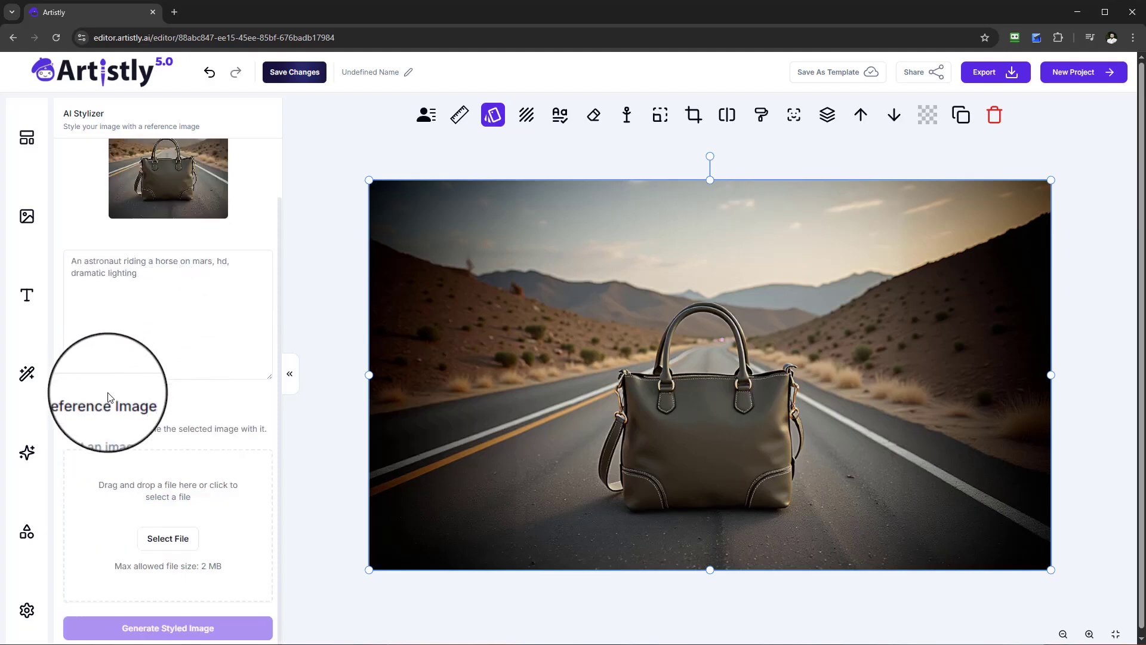
pyautogui.moveTo(66, 407); pyautogui.dragTo(169, 408)
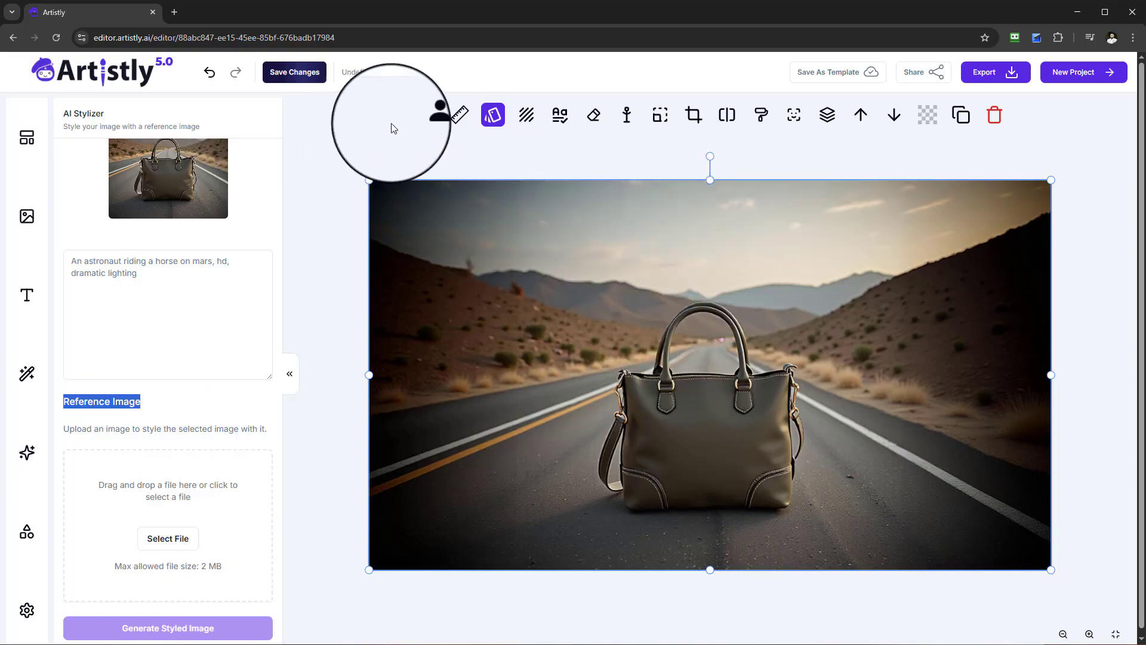
# Add a heading to the canvas, place it in the sky above the handbag, and color it white (#FFFFFF)
pyautogui.click(23, 305)
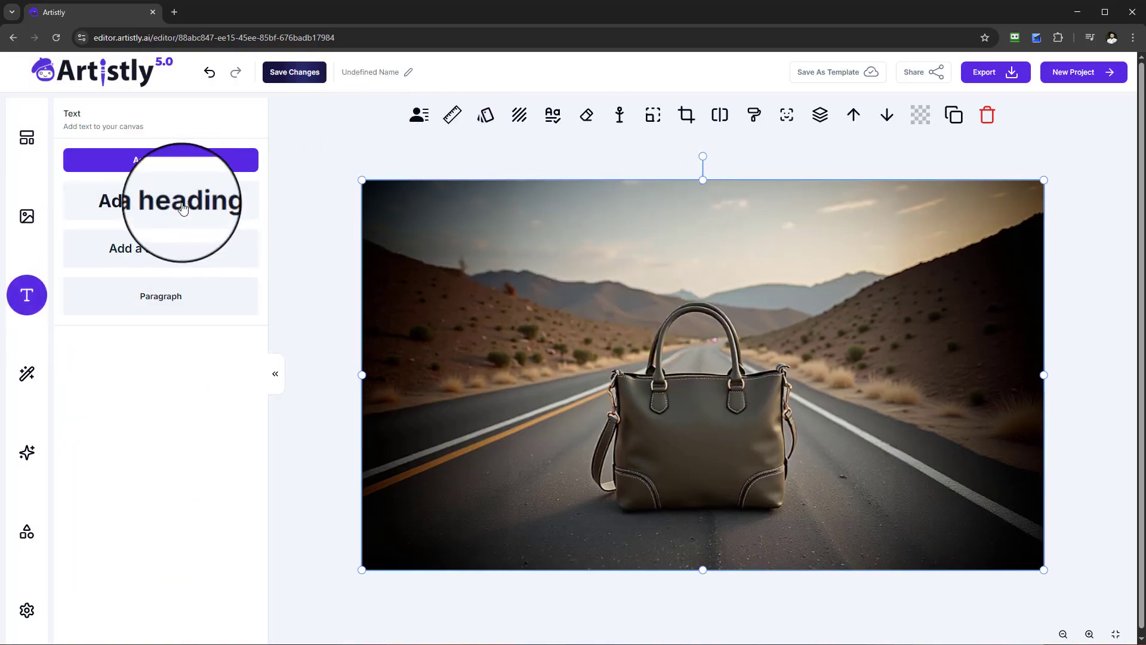
pyautogui.click(179, 201)
pyautogui.moveTo(661, 364); pyautogui.dragTo(663, 230)
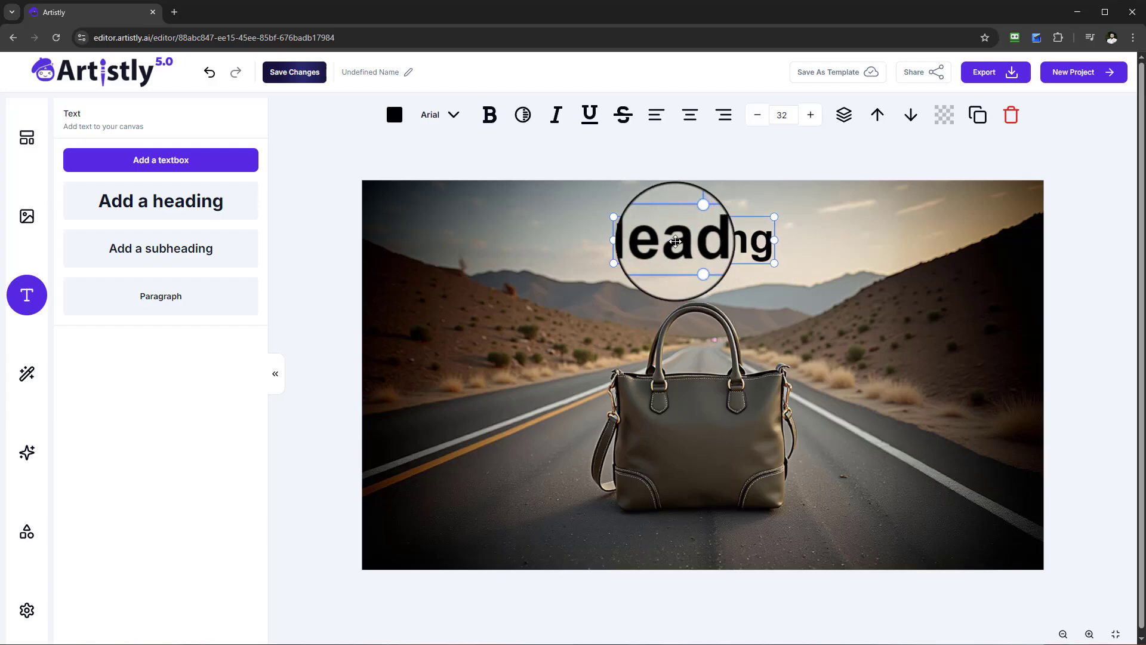
pyautogui.click(398, 114)
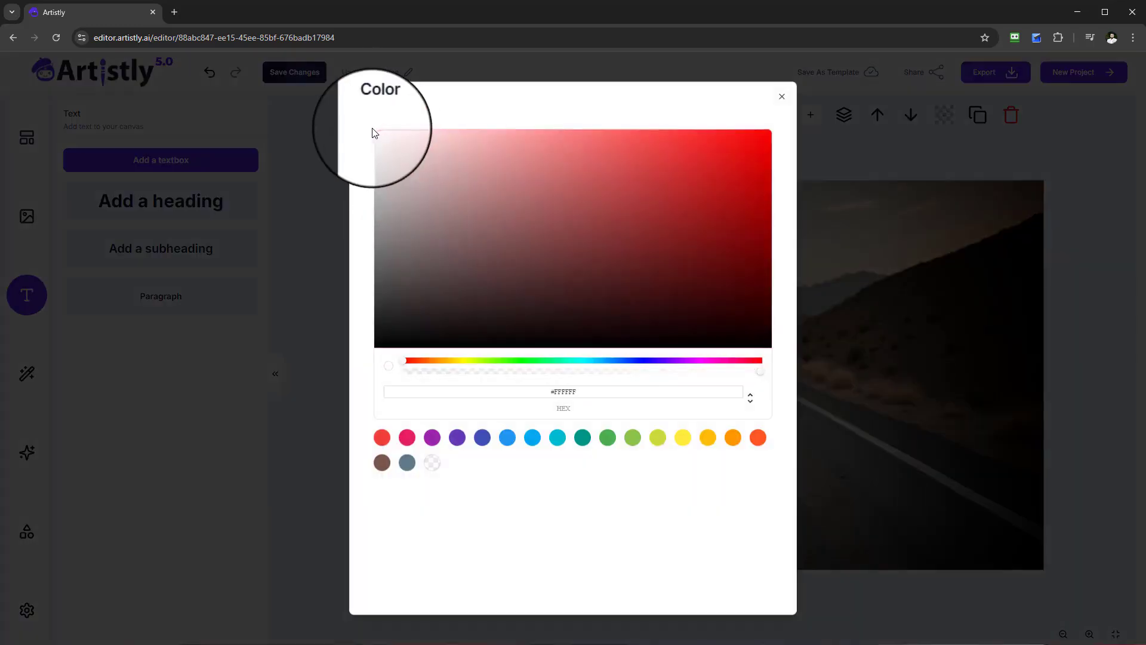
pyautogui.click(780, 98)
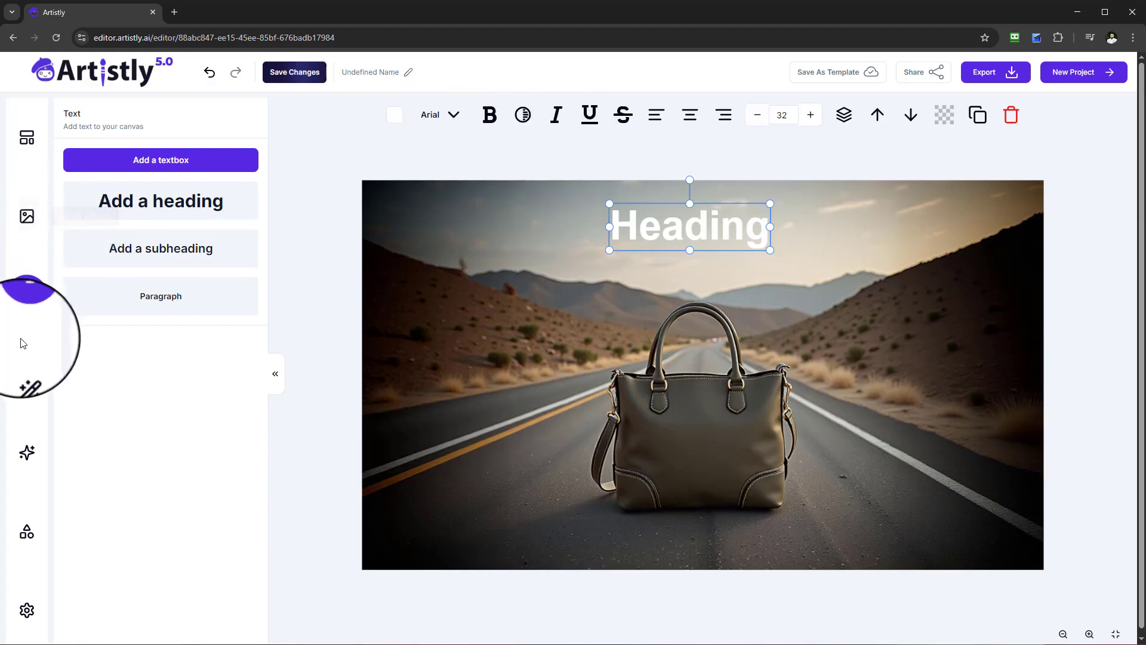
# Add a square shape and stretch it into a wide, flat bar over the heading
pyautogui.click(26, 531)
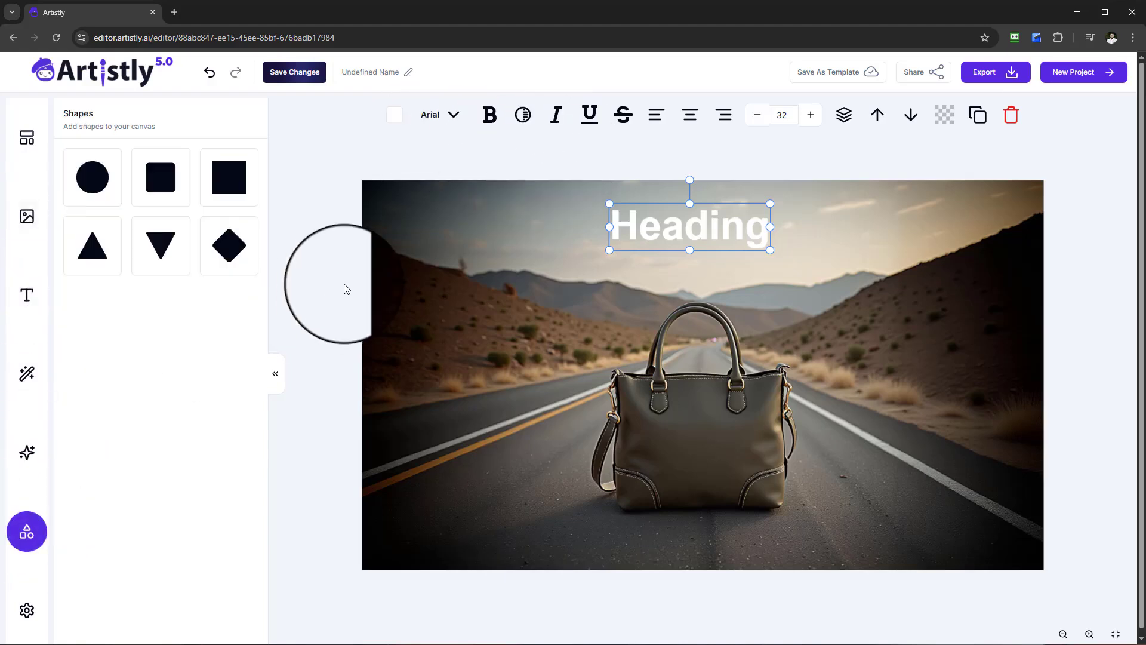
pyautogui.click(221, 172)
pyautogui.moveTo(700, 273); pyautogui.dragTo(692, 247)
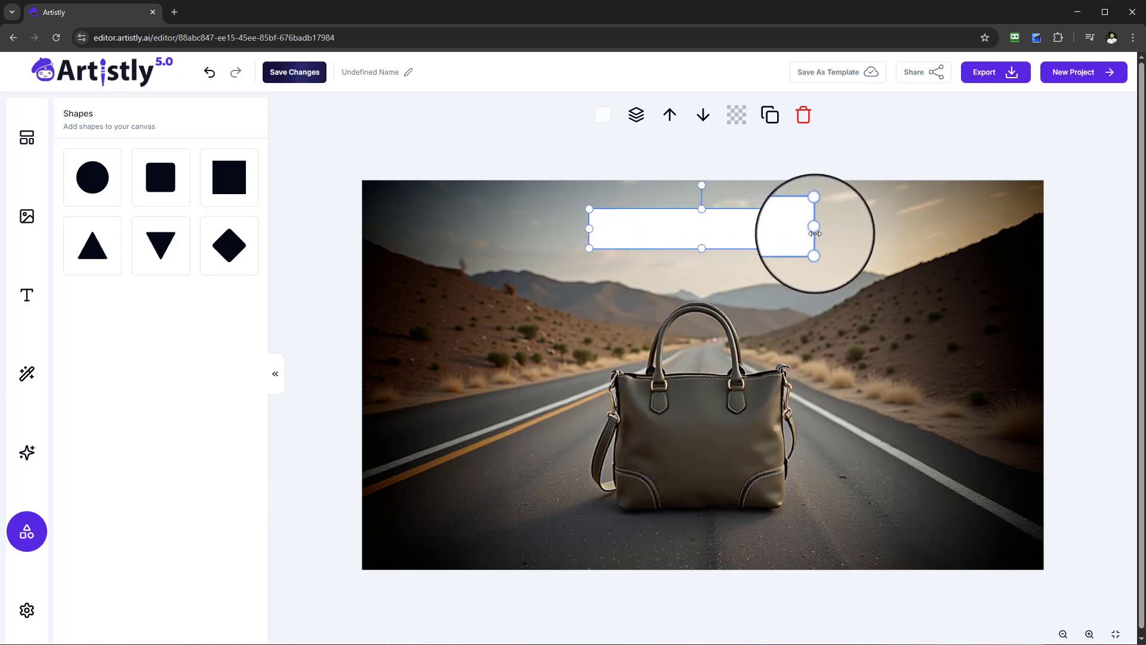
# Color the bar black and send it behind the heading text
pyautogui.click(602, 120)
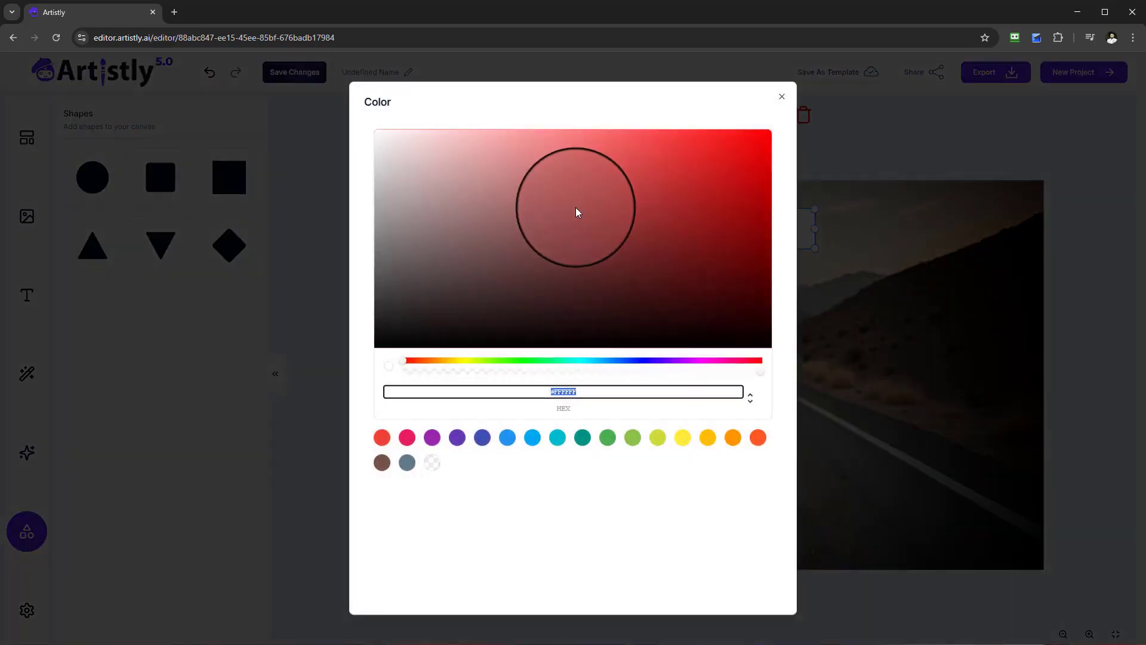
pyautogui.moveTo(434, 308); pyautogui.dragTo(361, 355)
pyautogui.click(781, 96)
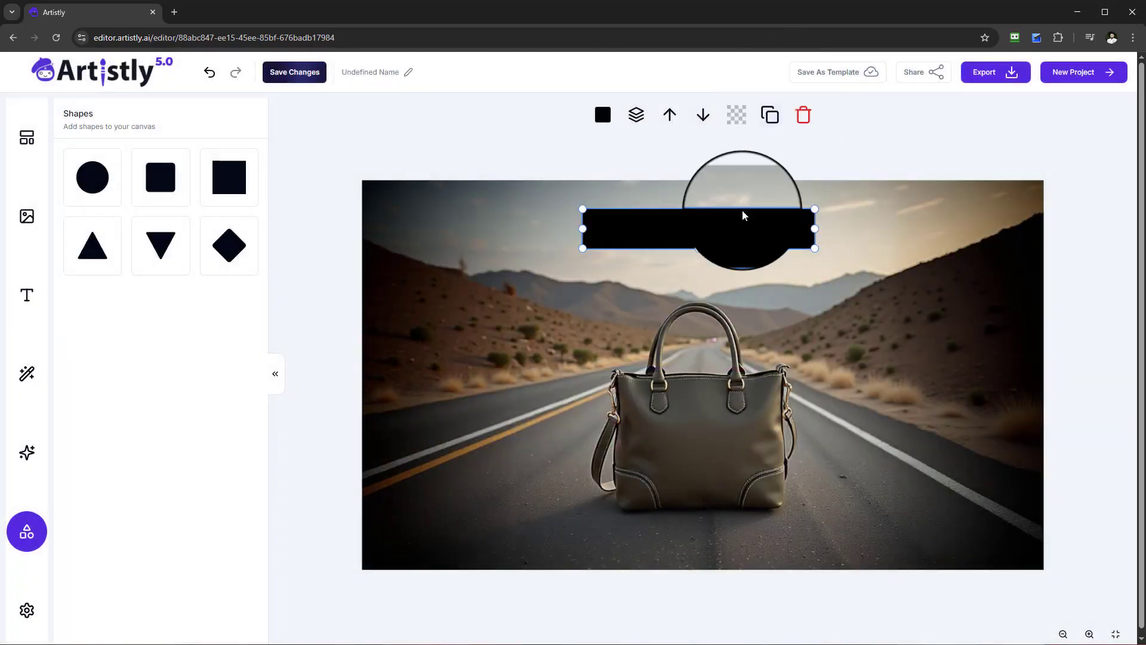
pyautogui.click(703, 114)
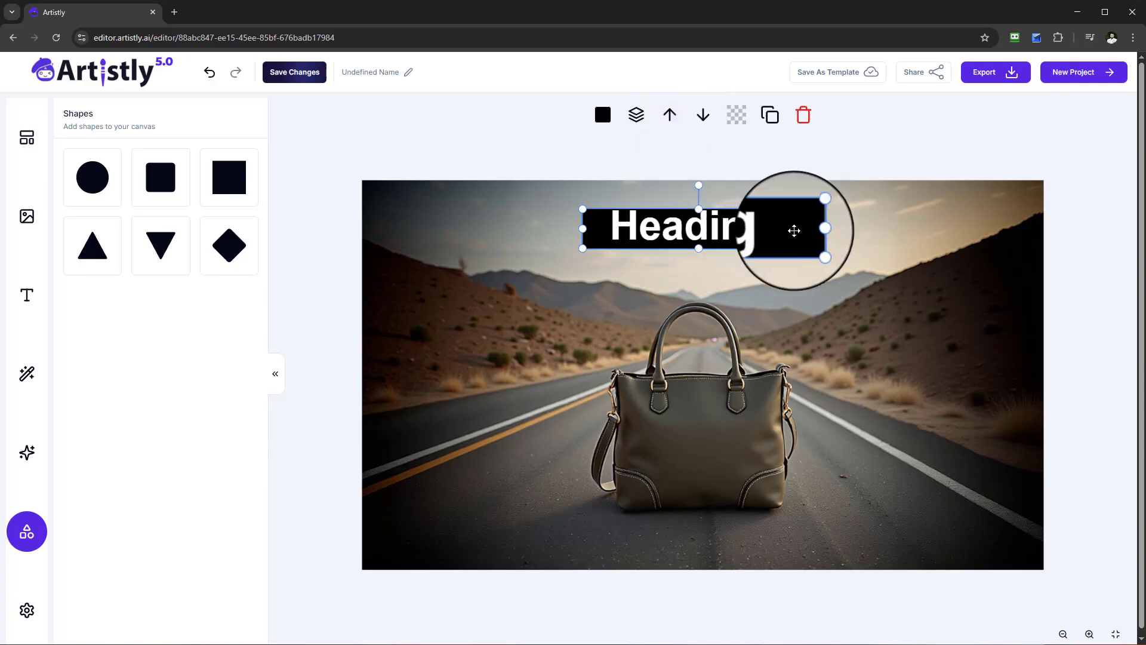
# Make the black bar slightly taller and reposition the heading text inside it
pyautogui.moveTo(783, 228); pyautogui.dragTo(790, 230)
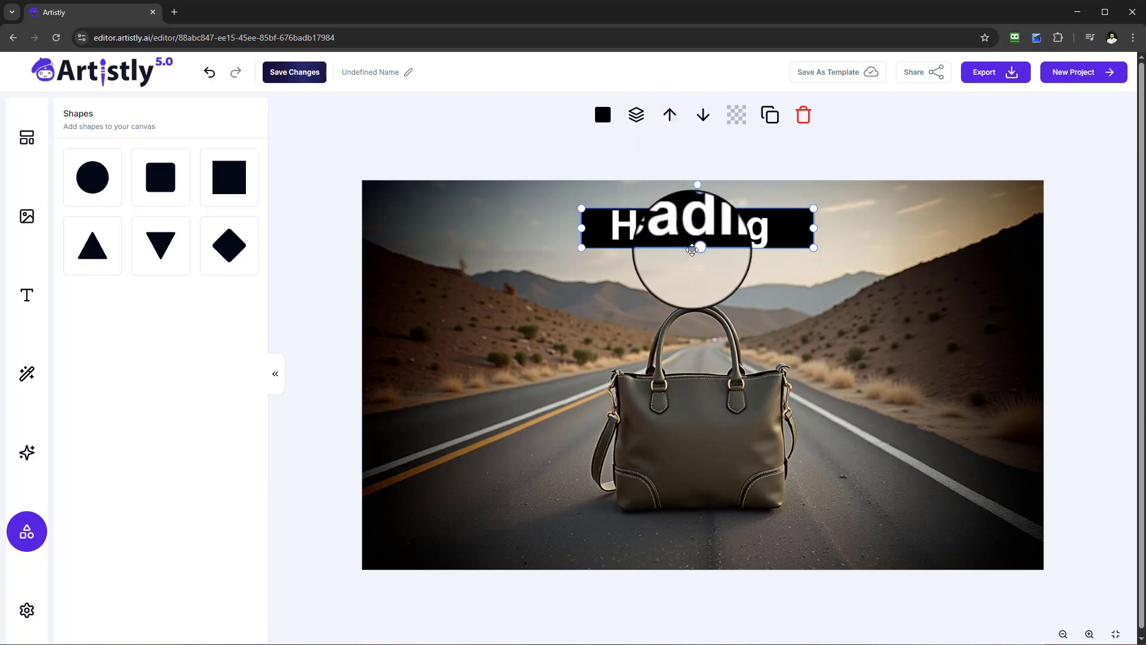
pyautogui.moveTo(700, 249); pyautogui.dragTo(700, 257)
pyautogui.moveTo(701, 206); pyautogui.dragTo(718, 232)
pyautogui.click(852, 258)
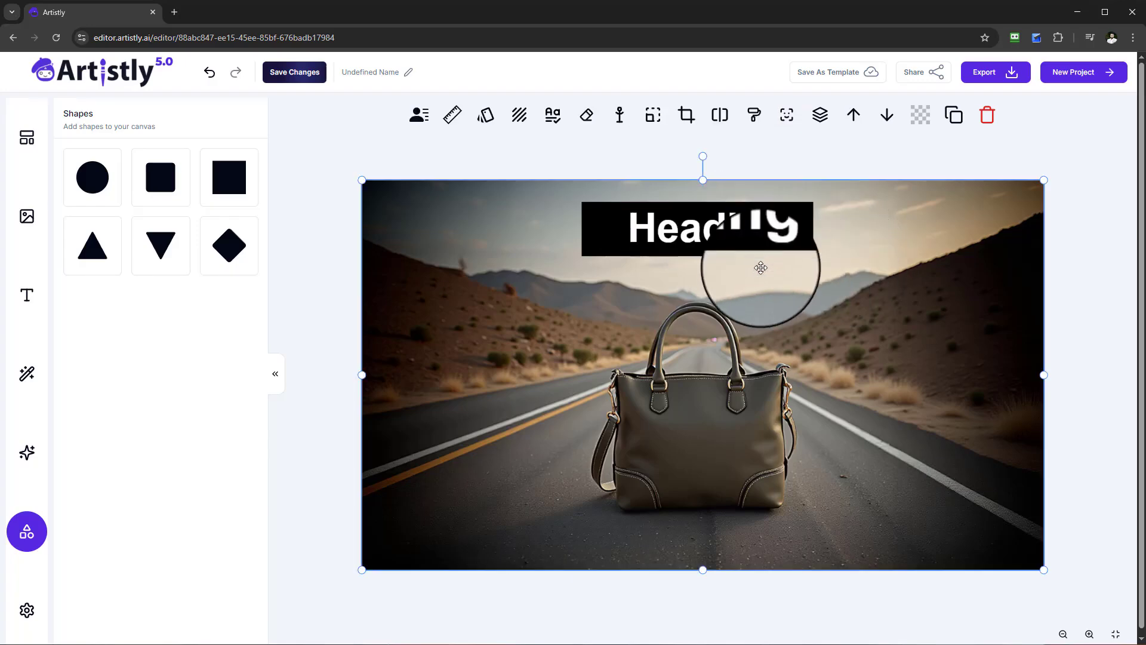
pyautogui.click(760, 230)
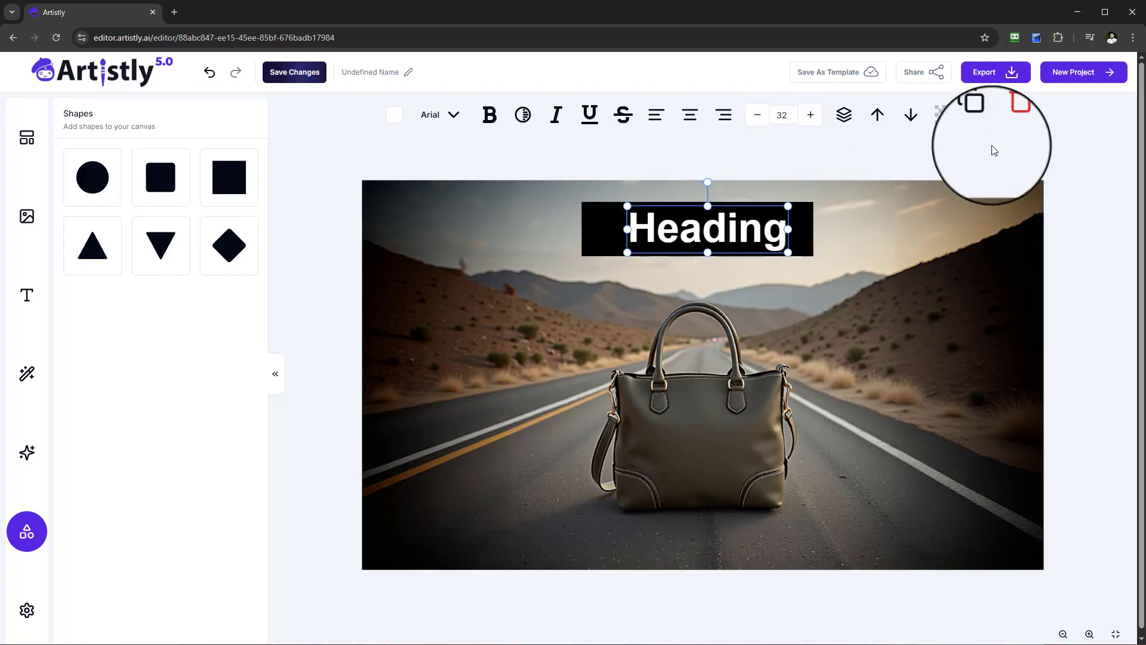
# Leave the editor and go through the Fast AI Image Designer to the Personal Designs gallery
pyautogui.click(90, 72)
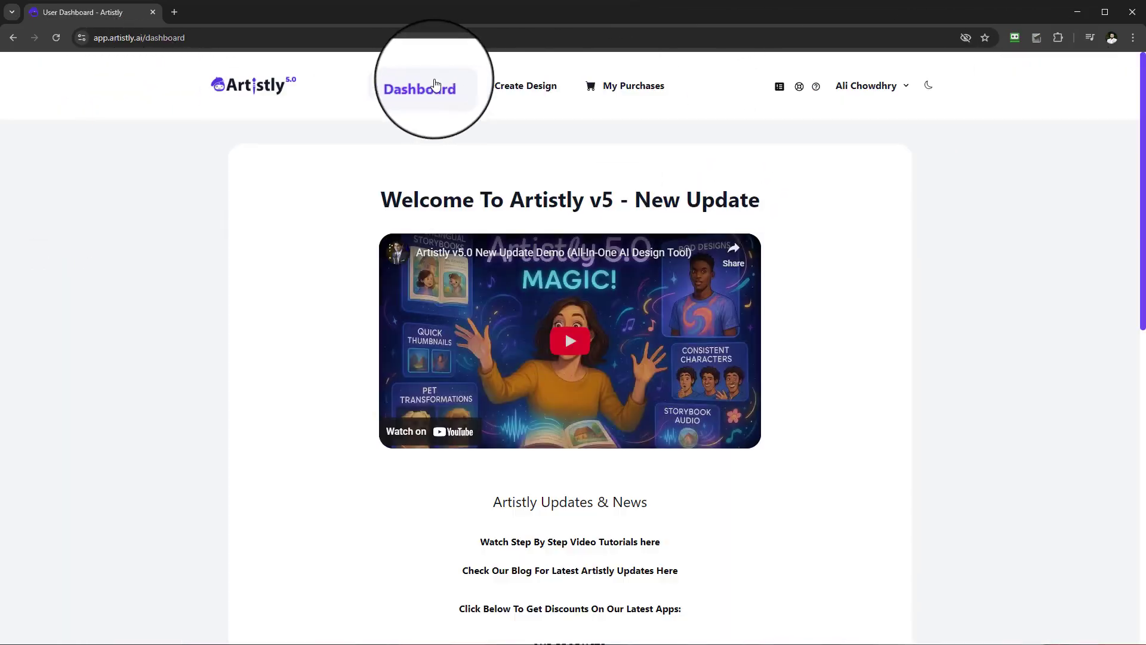
pyautogui.click(519, 91)
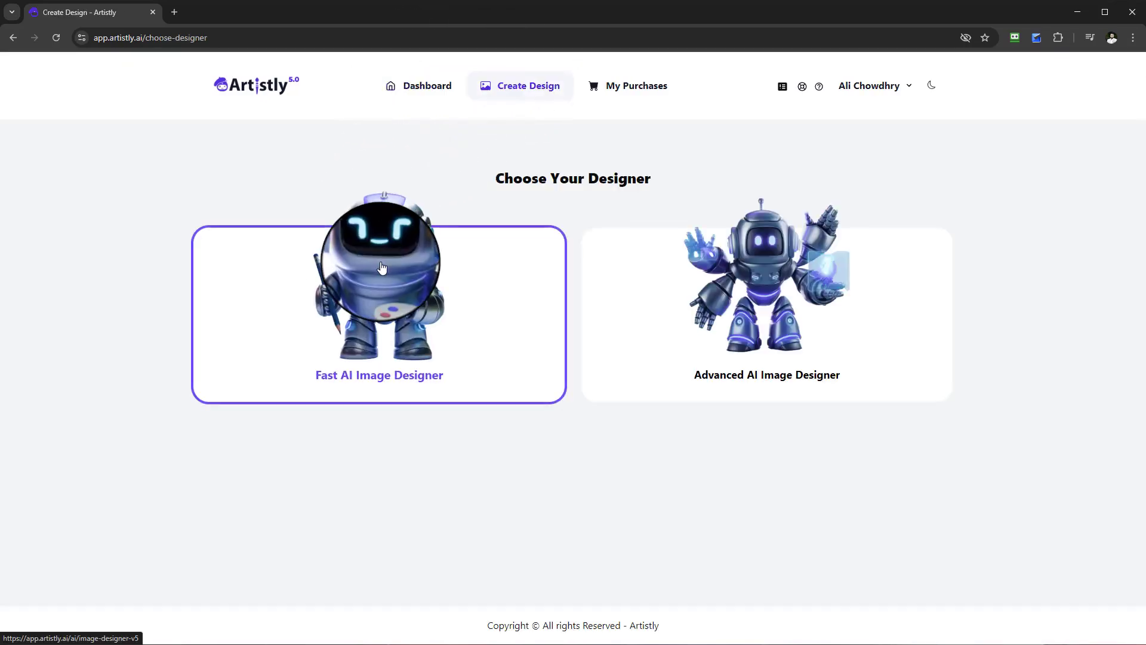
pyautogui.click(383, 270)
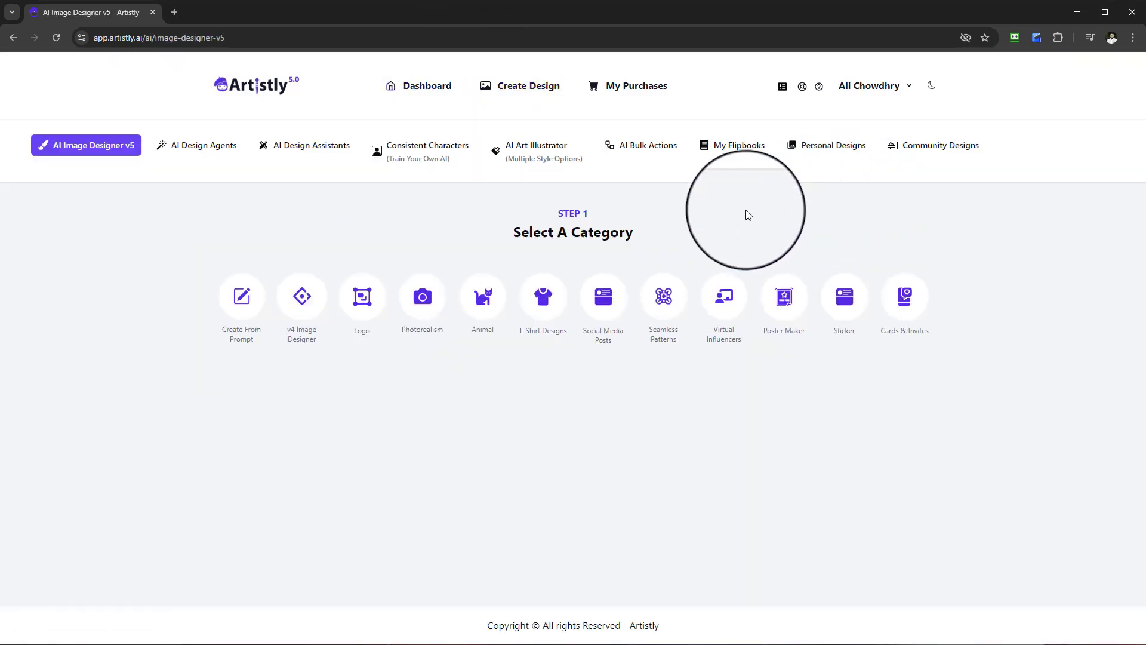
pyautogui.click(831, 151)
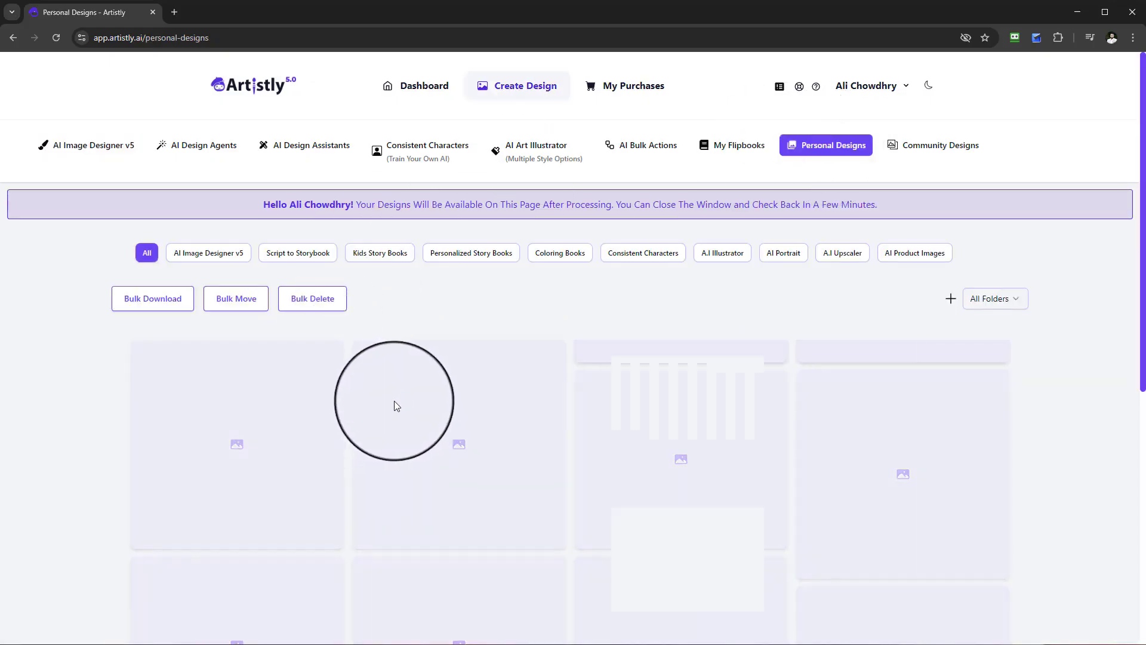
# Look through the generated handbag, bottle and mockup images in the Personal Designs gallery
pyautogui.scroll(-1, 619, 450)
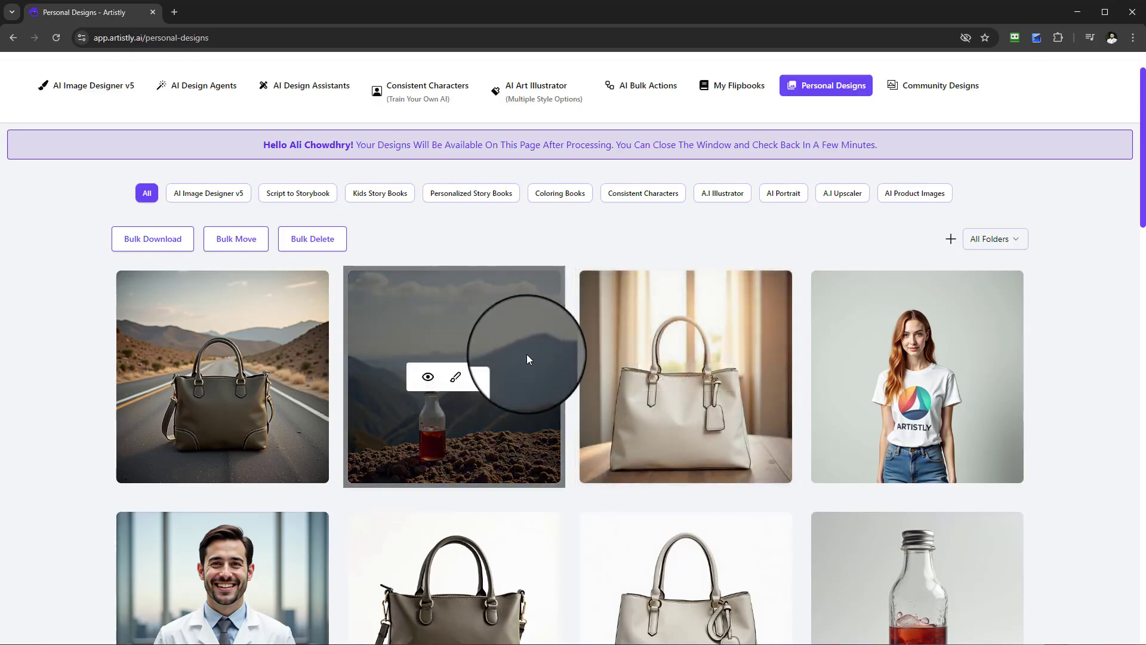
pyautogui.scroll(-1, 567, 366)
pyautogui.scroll(-1, 629, 374)
pyautogui.scroll(1, 629, 374)
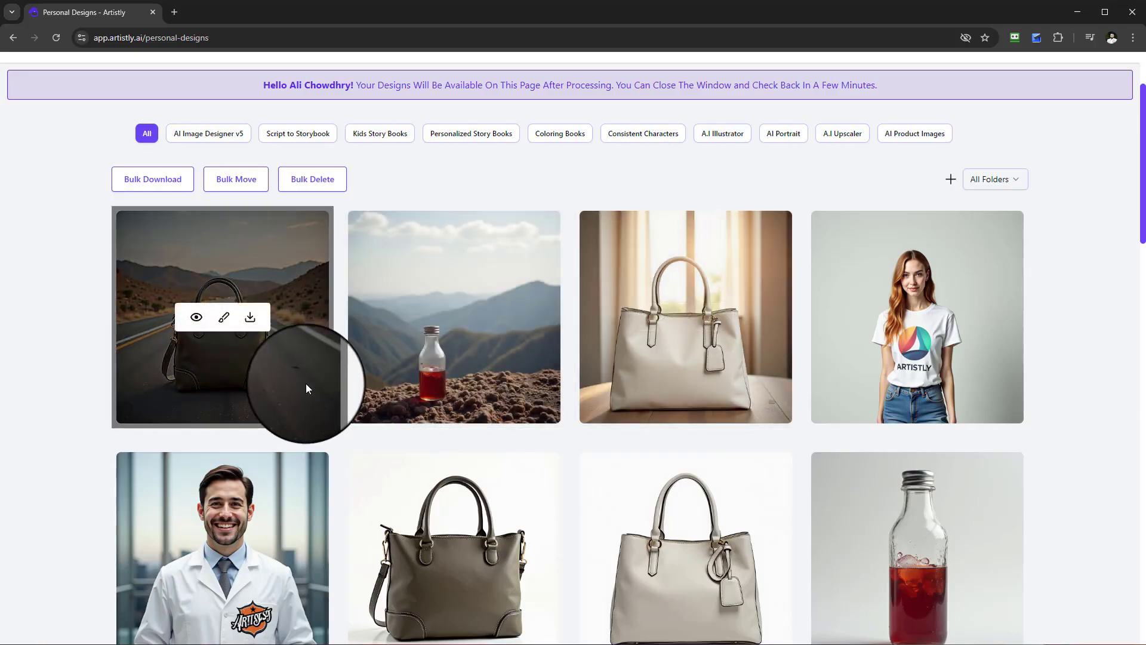
pyautogui.scroll(-1, 507, 336)
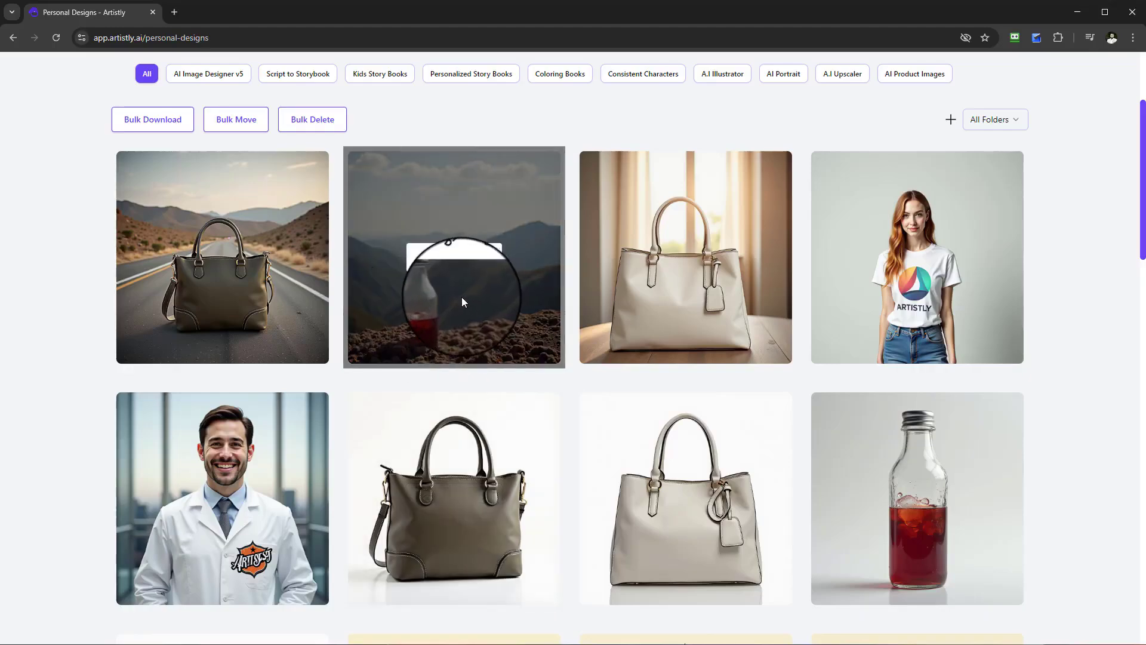
pyautogui.scroll(1, 462, 297)
pyautogui.scroll(2, 482, 320)
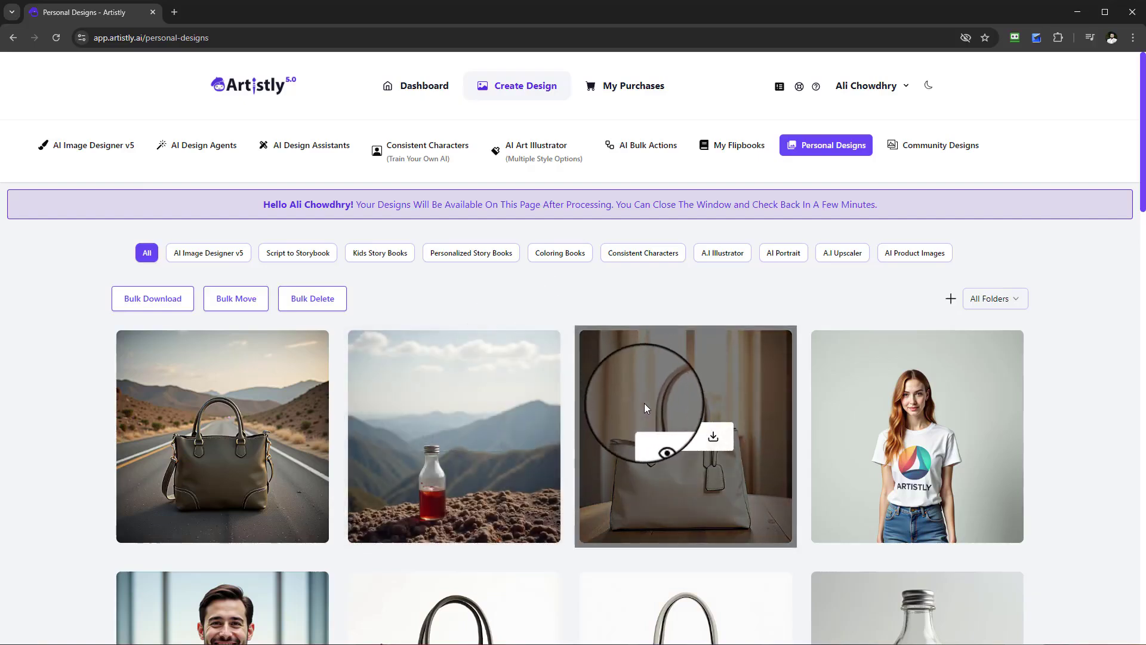
pyautogui.scroll(-1, 643, 403)
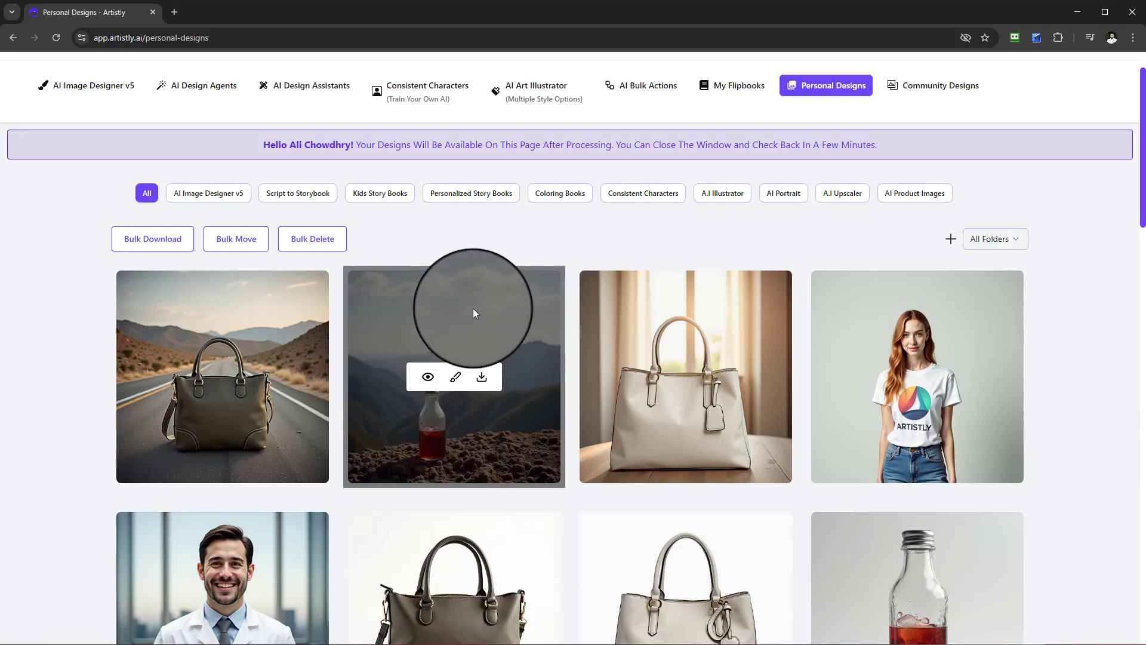
pyautogui.scroll(1, 486, 292)
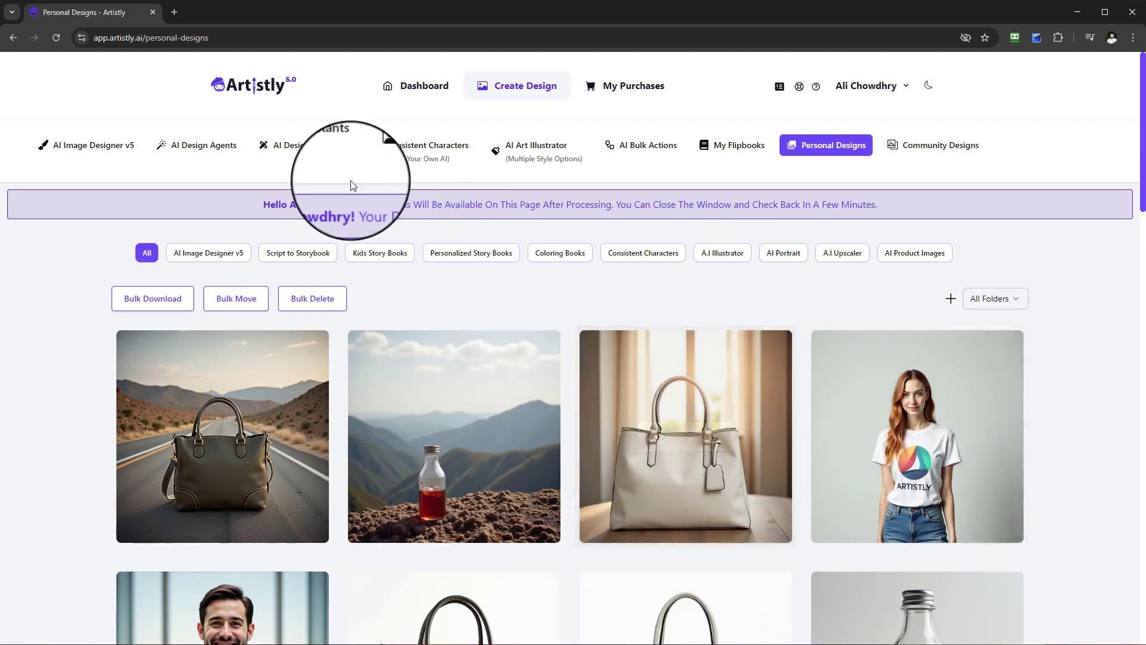
# Open the AI Design Assistants category selection
pyautogui.click(312, 152)
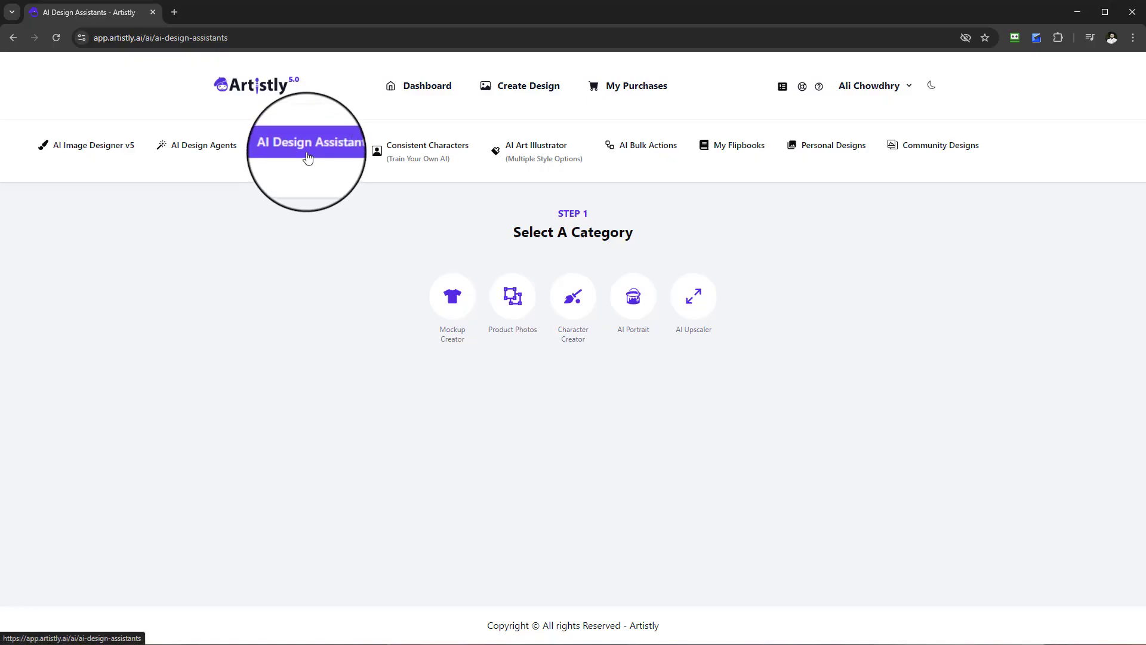